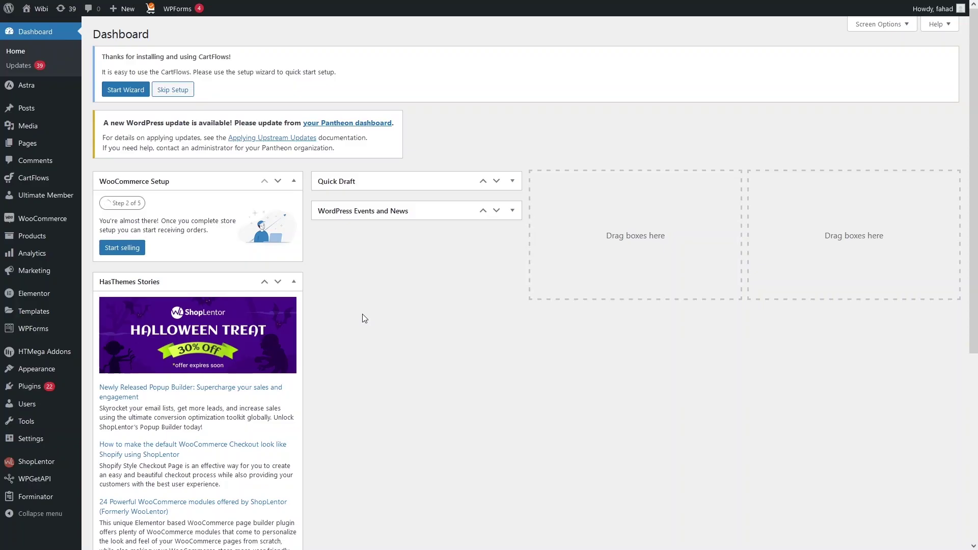
Search the plugin directory for 'slider anything', then install and activate Slide Anything.
{"action": "mouse_move", "coordinate": [30, 387]}
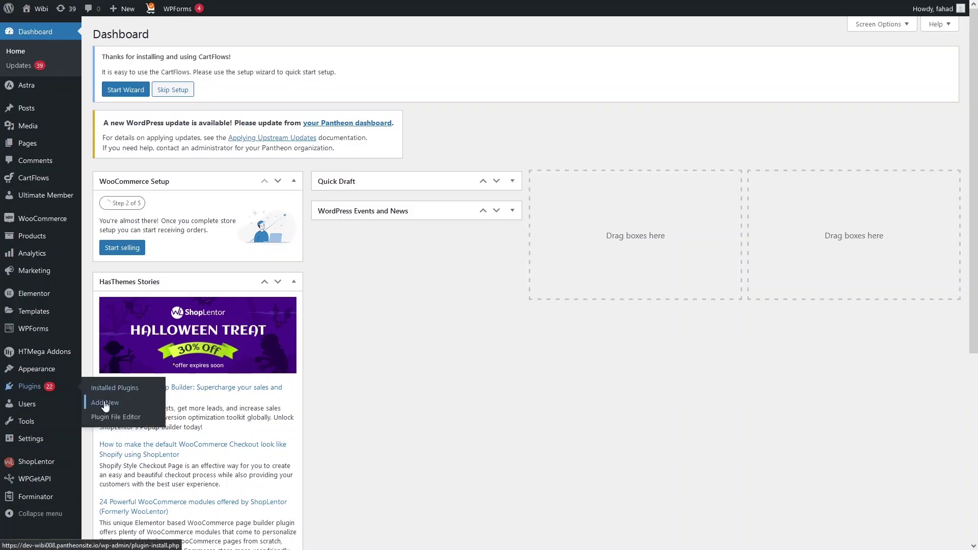
{"action": "left_click", "coordinate": [105, 403]}
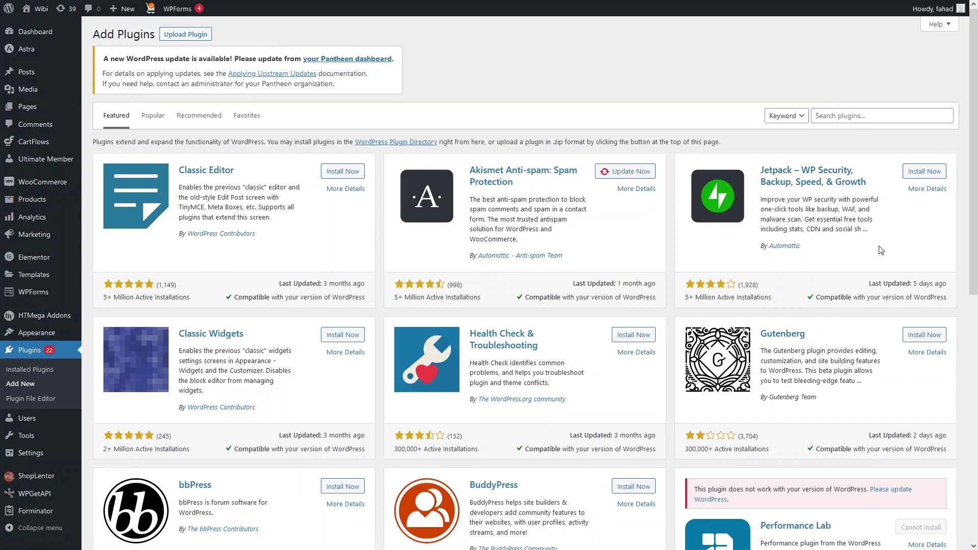
{"action": "left_click", "coordinate": [894, 121]}
{"action": "type", "text": "slider"}
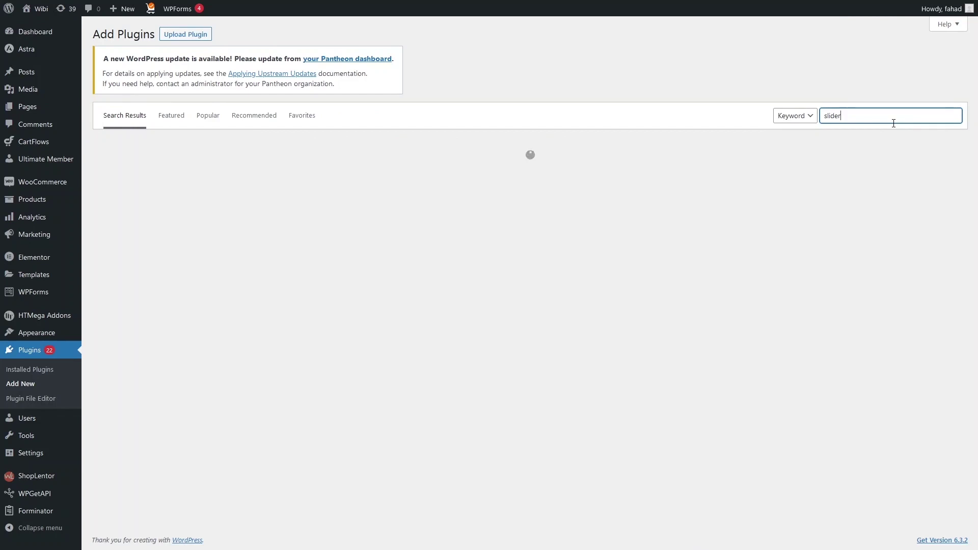
{"action": "type", "text": " anything"}
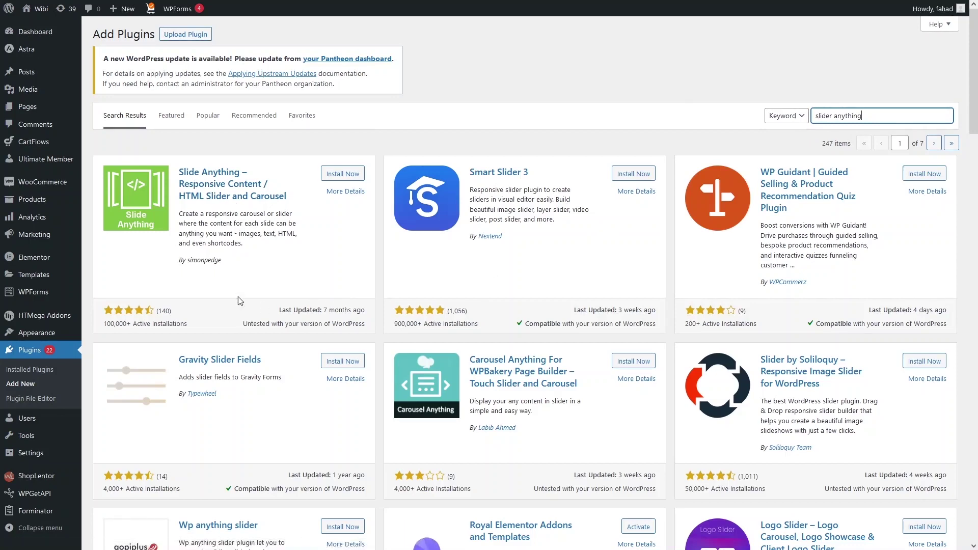
{"action": "left_click", "coordinate": [342, 175]}
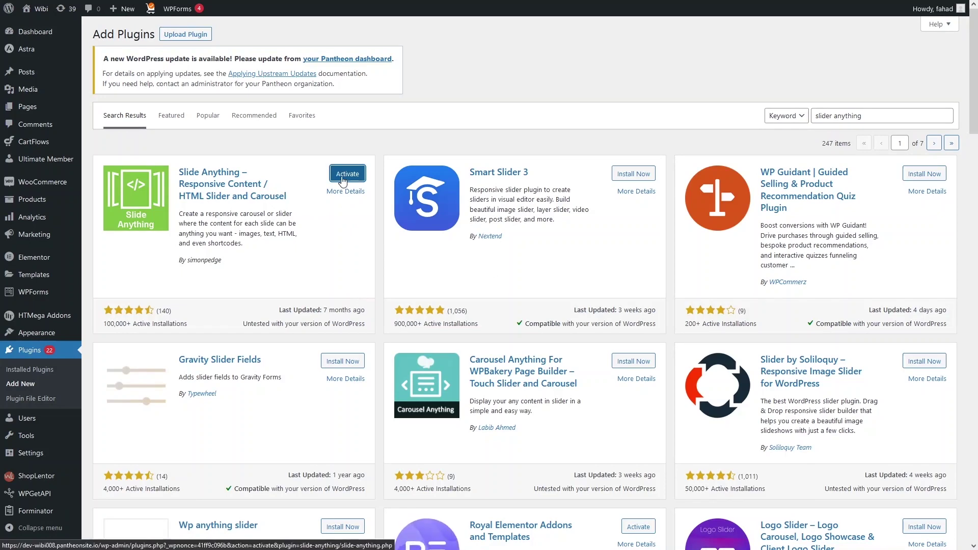
{"action": "left_click", "coordinate": [342, 175]}
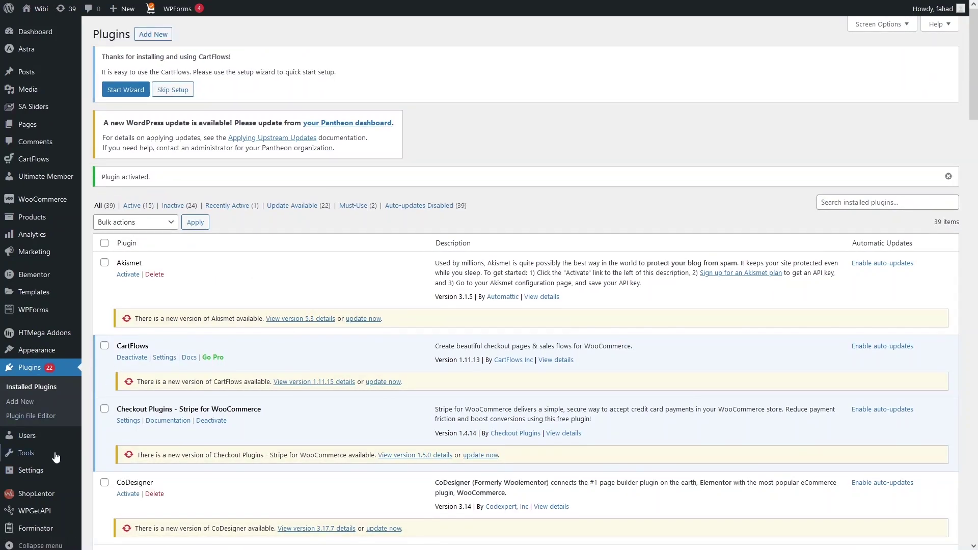
Search for 'anywhere elementor', then install and activate the AnyWhere Elementor plugin.
{"action": "left_click", "coordinate": [20, 401]}
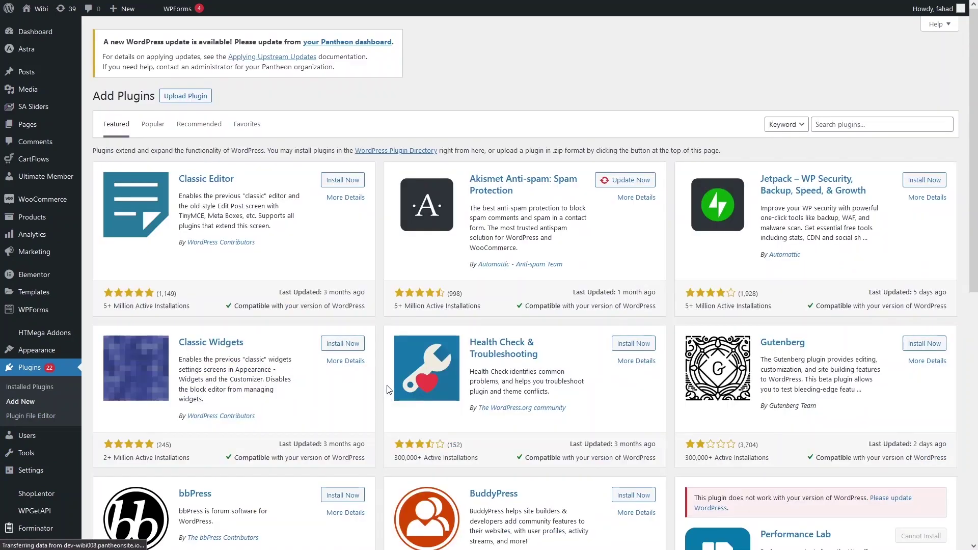
{"action": "left_click", "coordinate": [873, 122]}
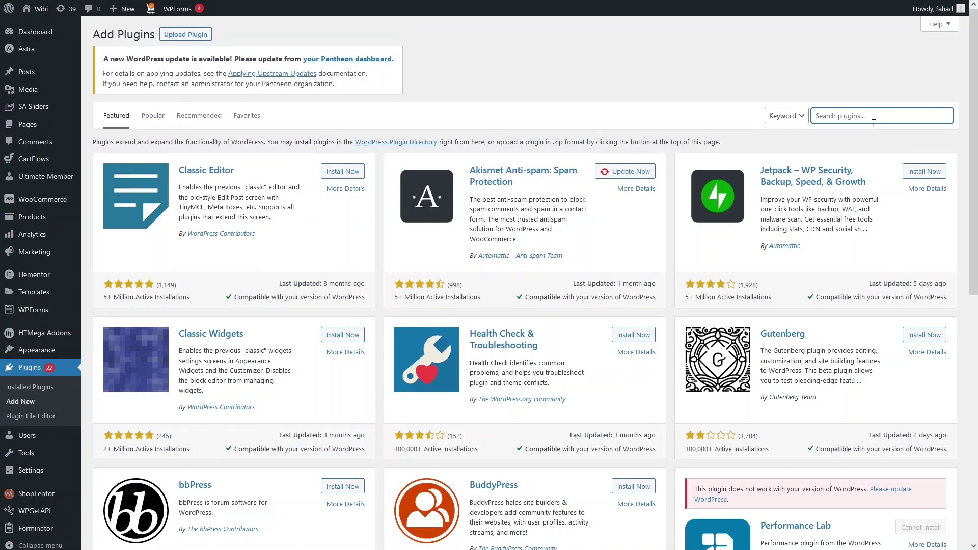
{"action": "type", "text": "anywhere elementor"}
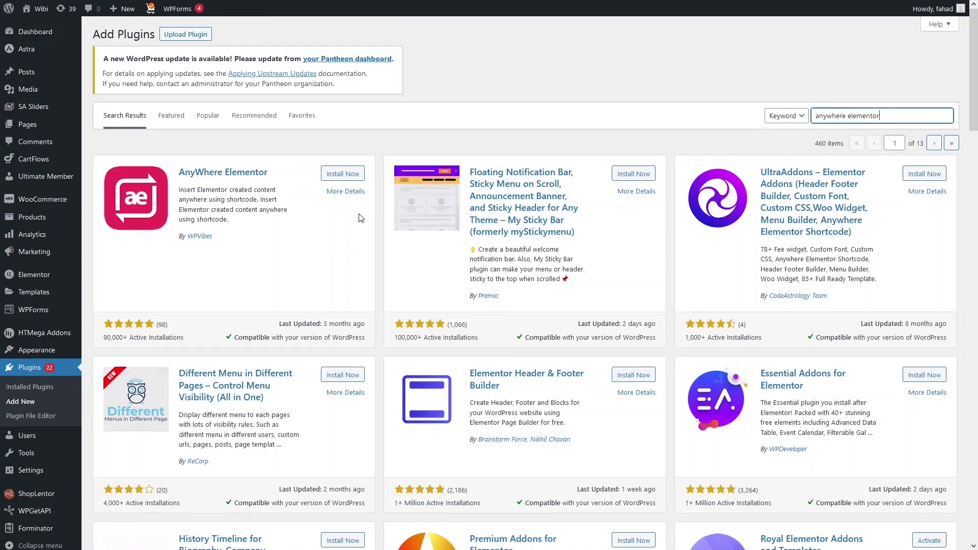
{"action": "left_click", "coordinate": [342, 174]}
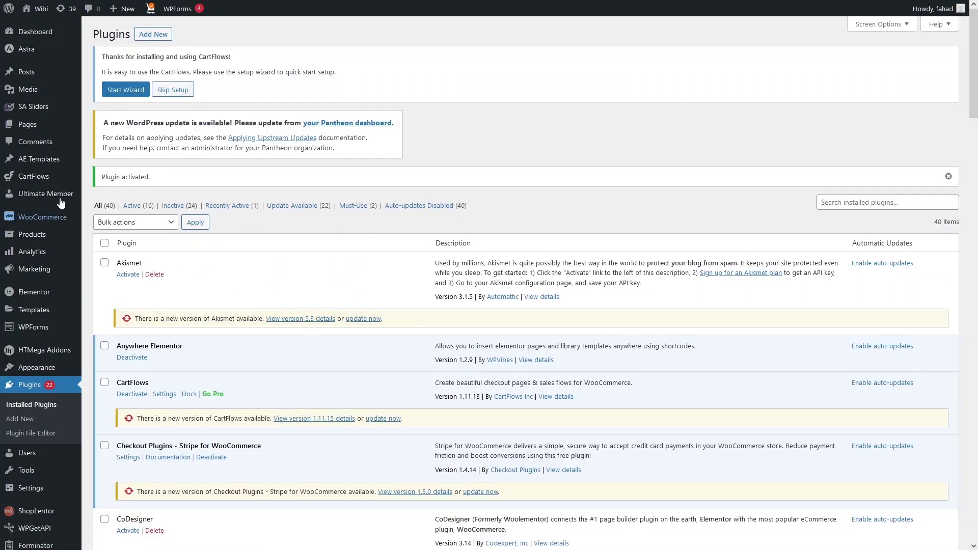
{"action": "mouse_move", "coordinate": [47, 163]}
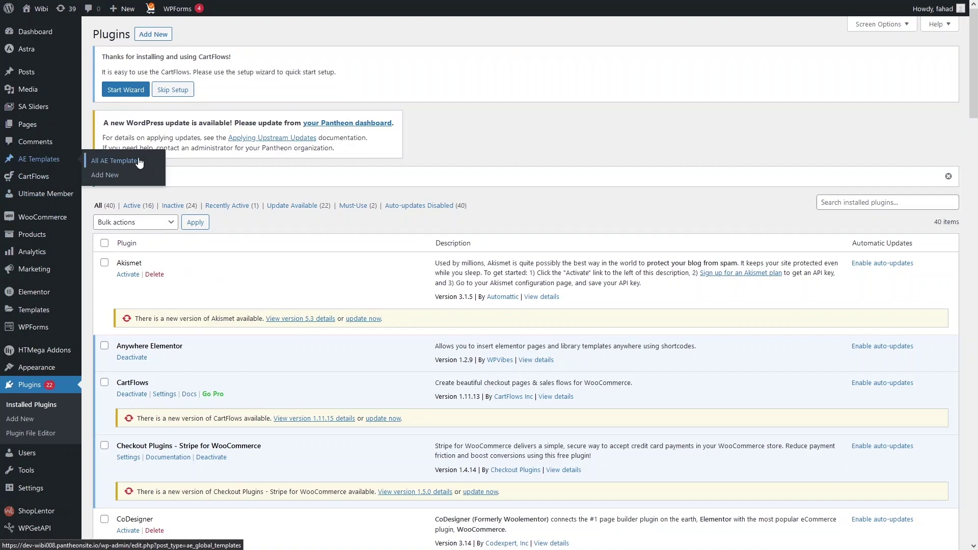
From All AE Templates, start a new template in a separate tab titled 'Slider 1'.
{"action": "left_click", "coordinate": [182, 222]}
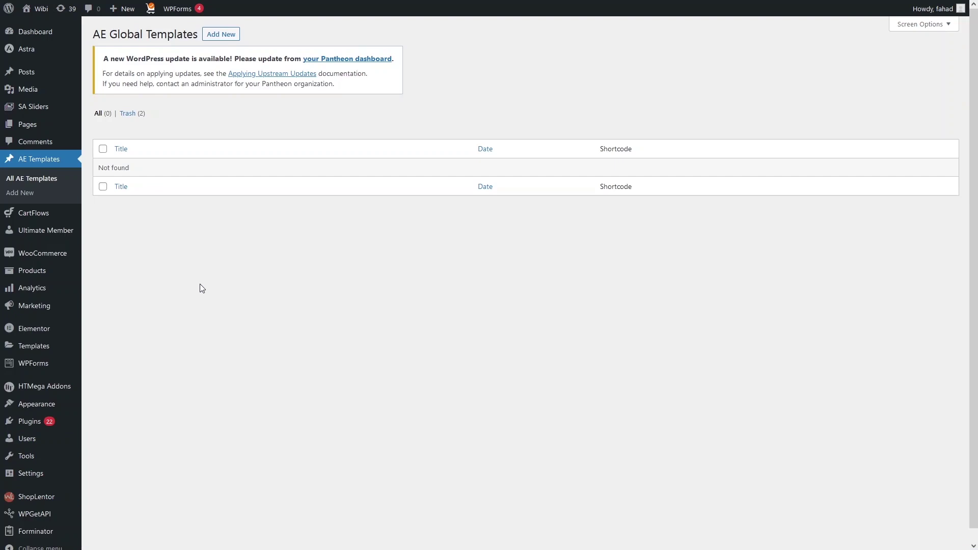
{"action": "middle_click", "coordinate": [221, 36]}
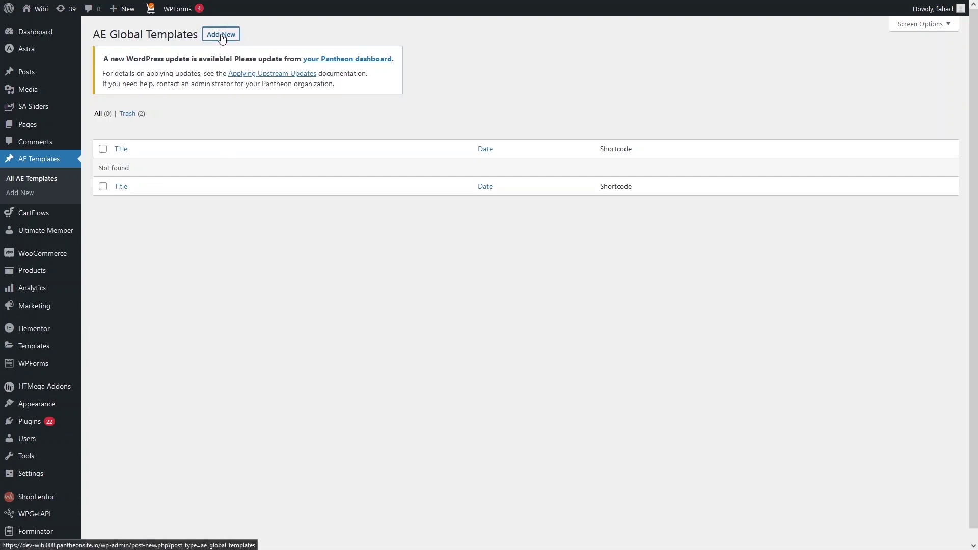
{"action": "mouse_move", "coordinate": [216, 2]}
{"action": "left_click", "coordinate": [173, 7]}
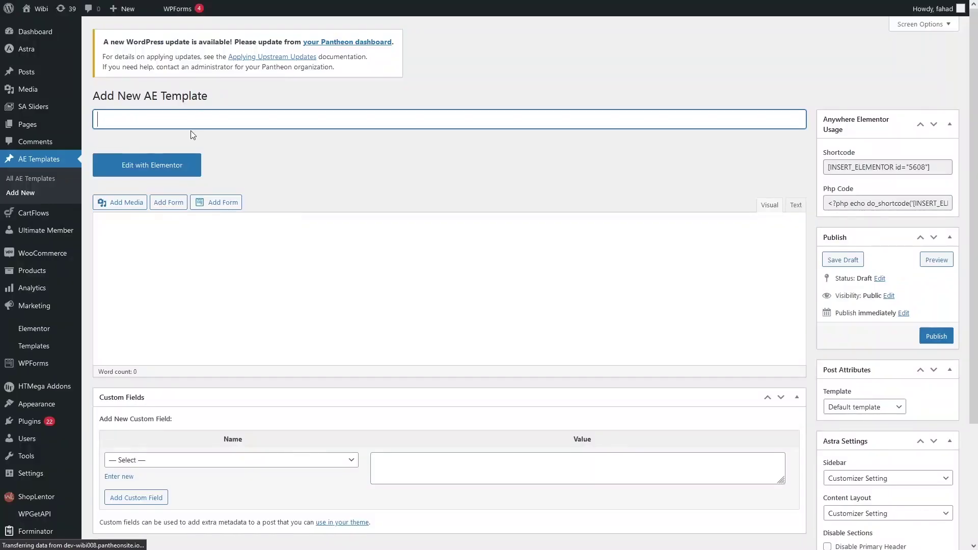
{"action": "type", "text": "Slider 1"}
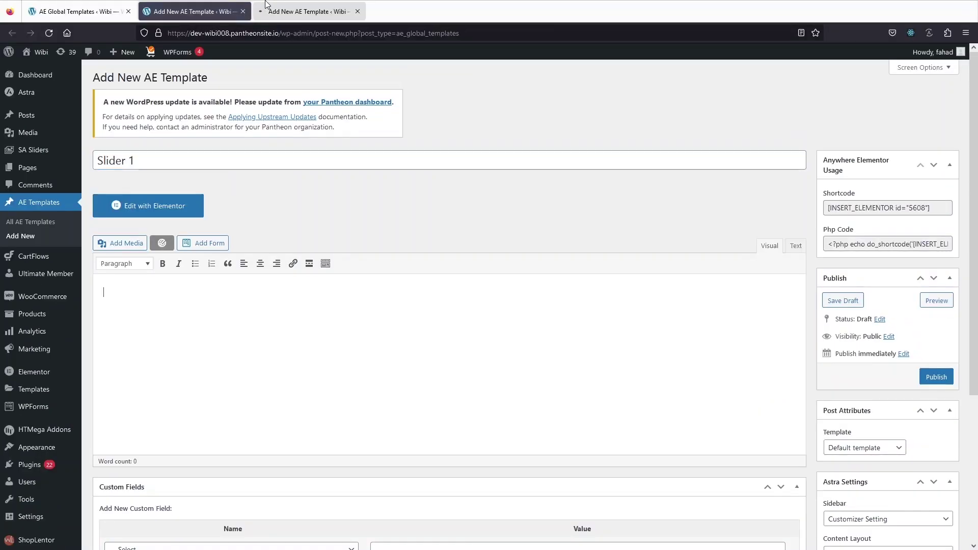
Title the second new template 'Slider 2', open it in Elementor, and return to Slider 1.
{"action": "left_click", "coordinate": [286, 7]}
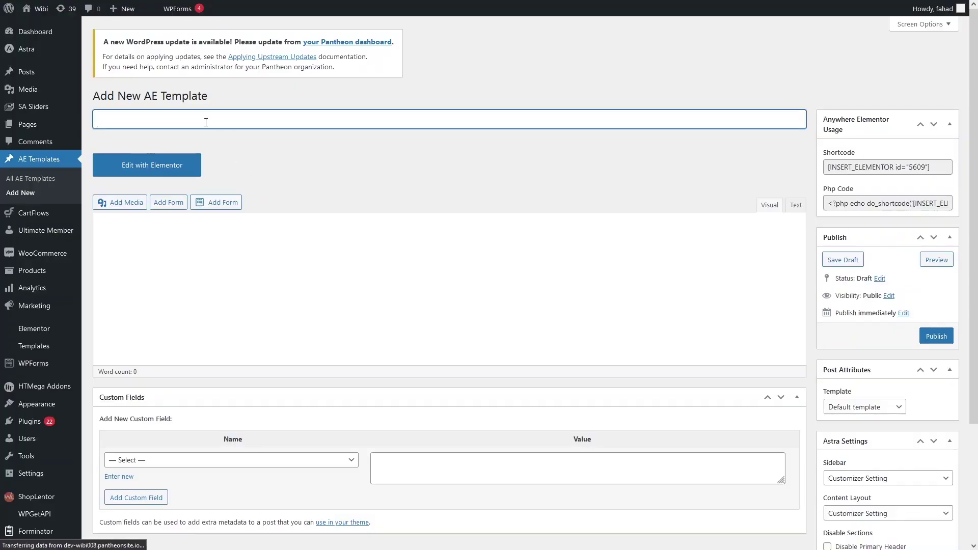
{"action": "left_click", "coordinate": [205, 121]}
{"action": "type", "text": "Slider 2"}
{"action": "left_click", "coordinate": [175, 167]}
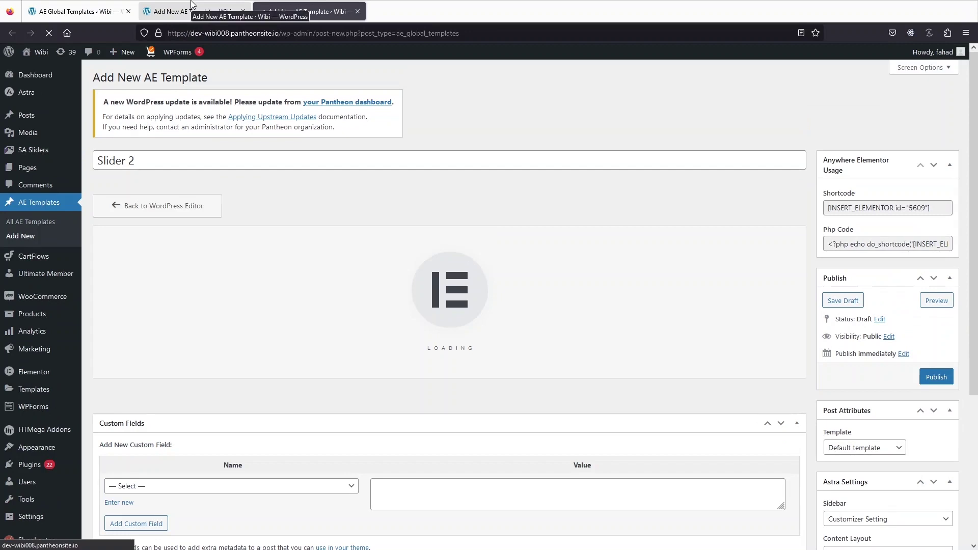
{"action": "left_click", "coordinate": [196, 12]}
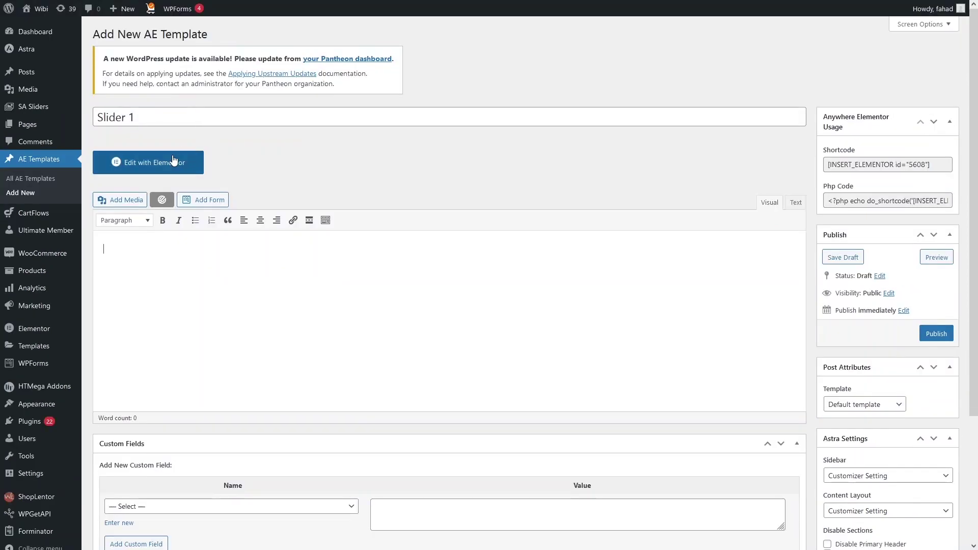
Open Slider 1 in Elementor and set its page layout to Elementor Canvas.
{"action": "left_click", "coordinate": [173, 161]}
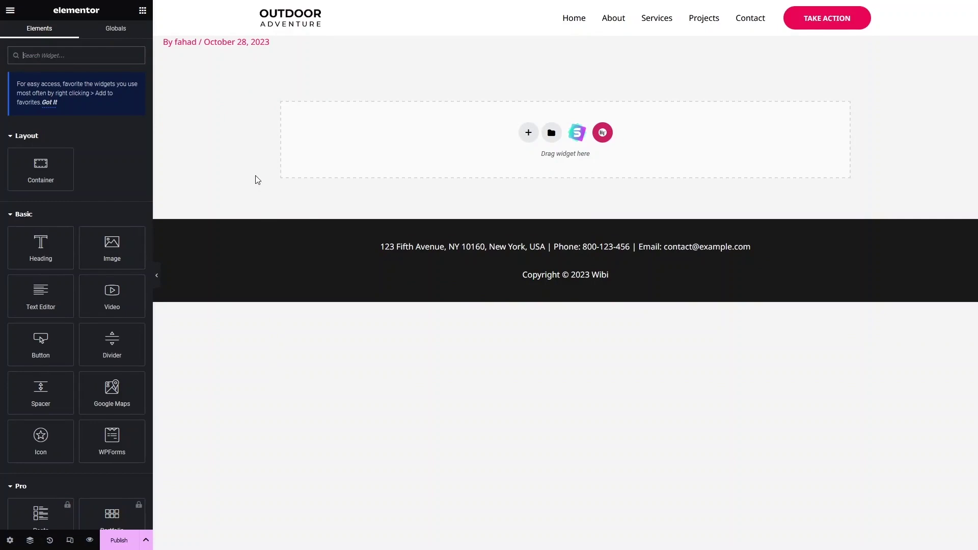
{"action": "mouse_move", "coordinate": [209, 4]}
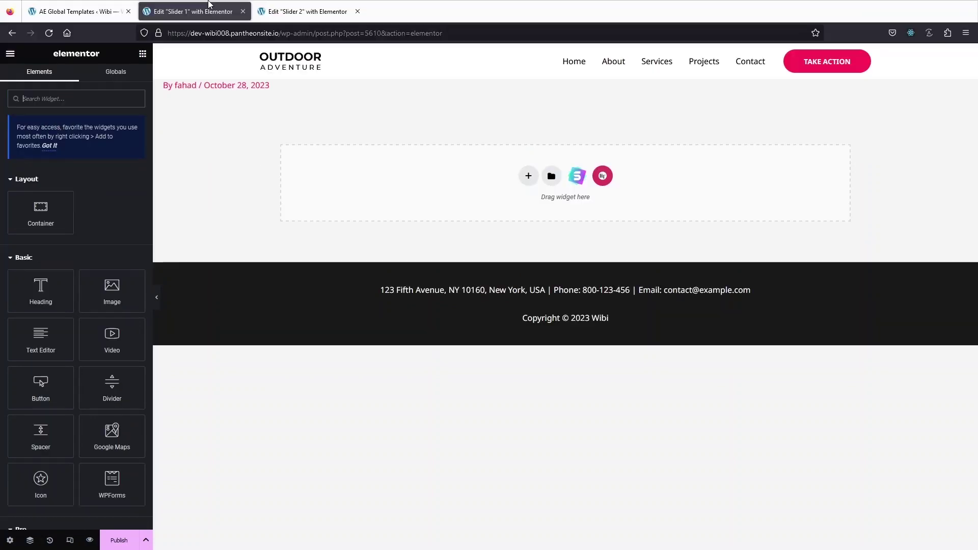
{"action": "left_click", "coordinate": [295, 4]}
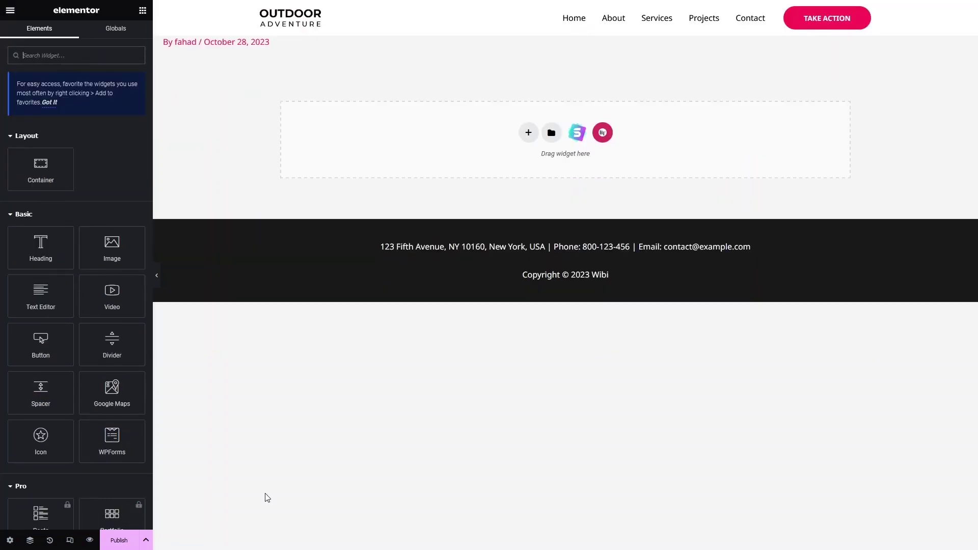
{"action": "left_click", "coordinate": [10, 540]}
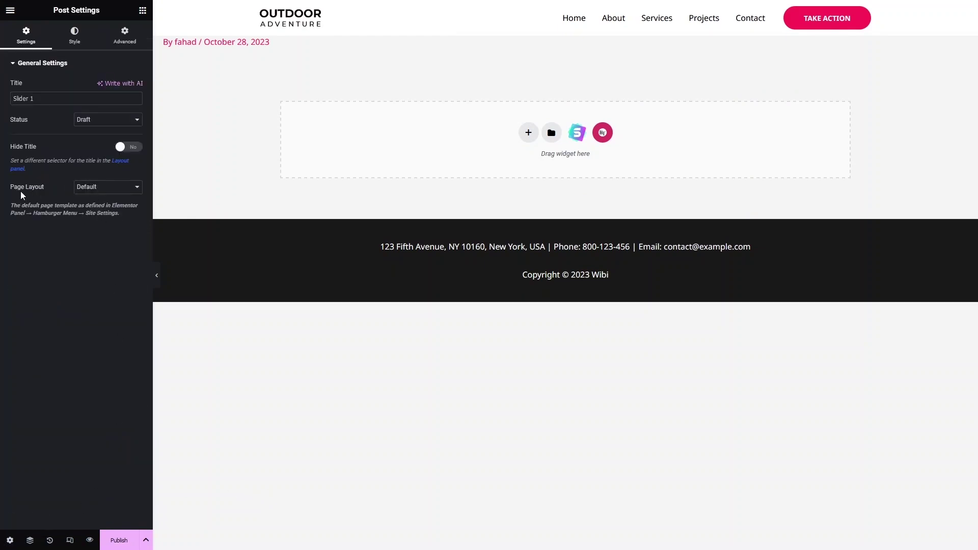
{"action": "left_click", "coordinate": [104, 187]}
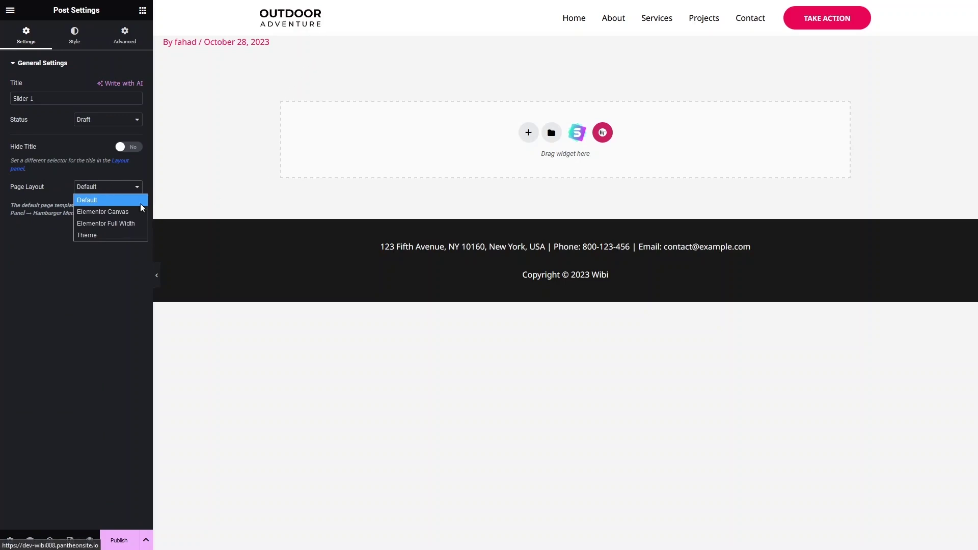
{"action": "left_click", "coordinate": [104, 213]}
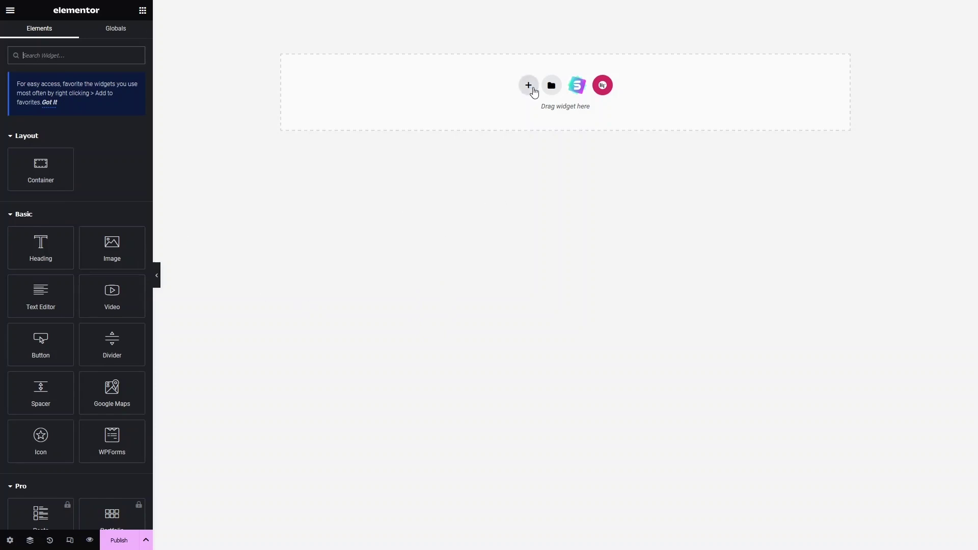
Add a two-column section with a heading and text block on the left and an Image widget on the right.
{"action": "left_click", "coordinate": [529, 85]}
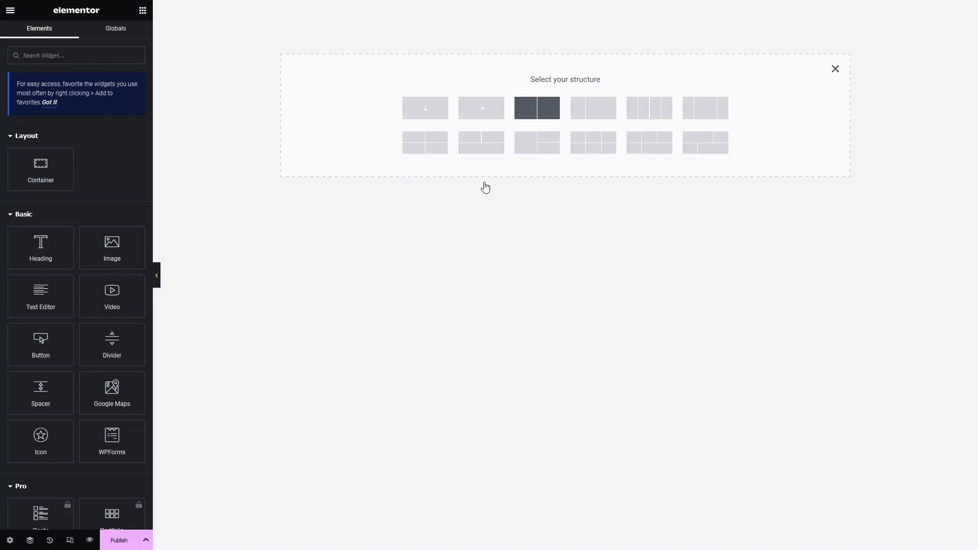
{"action": "left_click", "coordinate": [143, 15]}
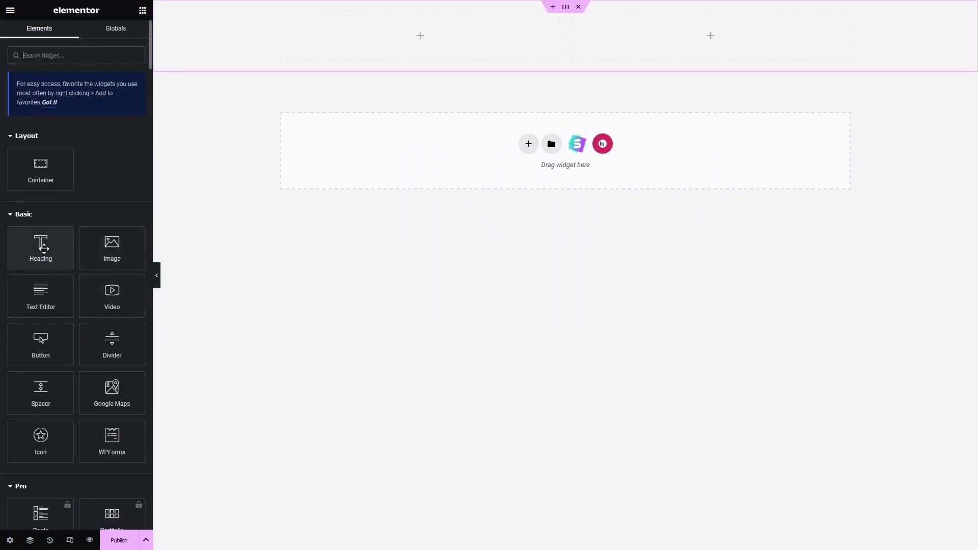
{"action": "left_click_drag", "start_coordinate": [44, 248], "coordinate": [387, 46]}
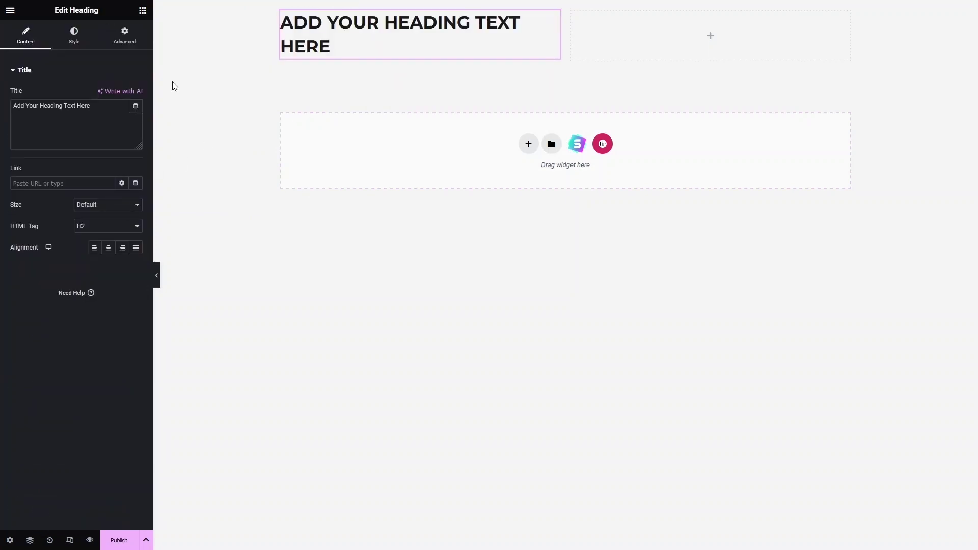
{"action": "left_click", "coordinate": [142, 11]}
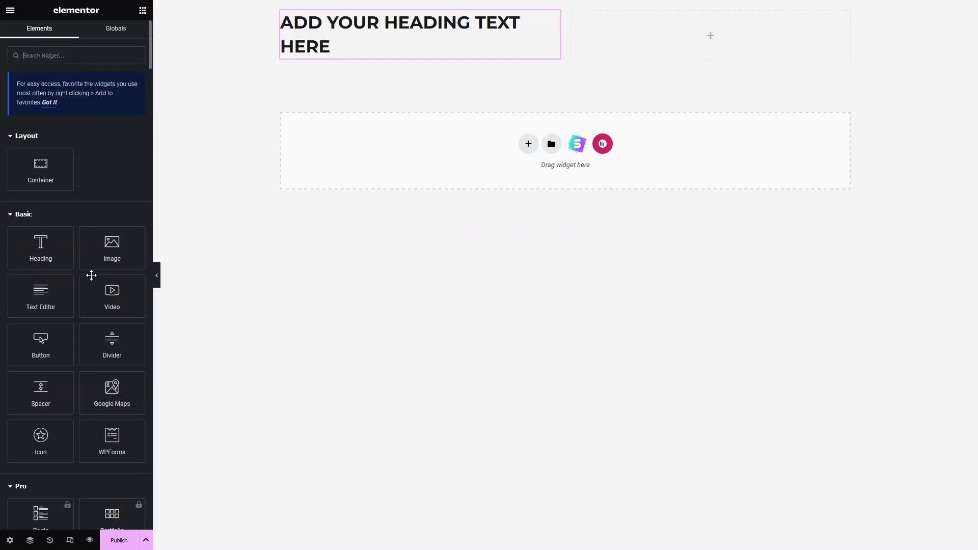
{"action": "left_click_drag", "start_coordinate": [38, 296], "coordinate": [362, 59]}
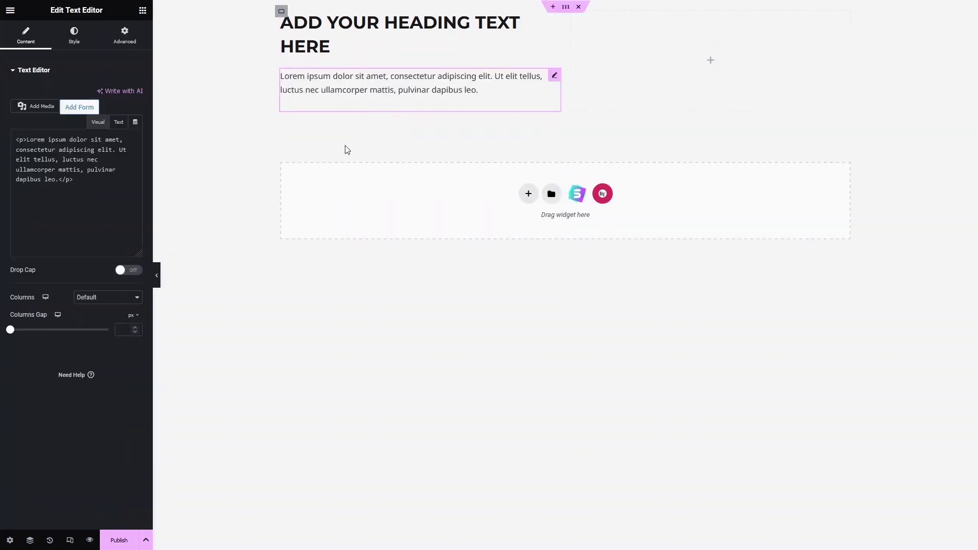
{"action": "left_click", "coordinate": [143, 11]}
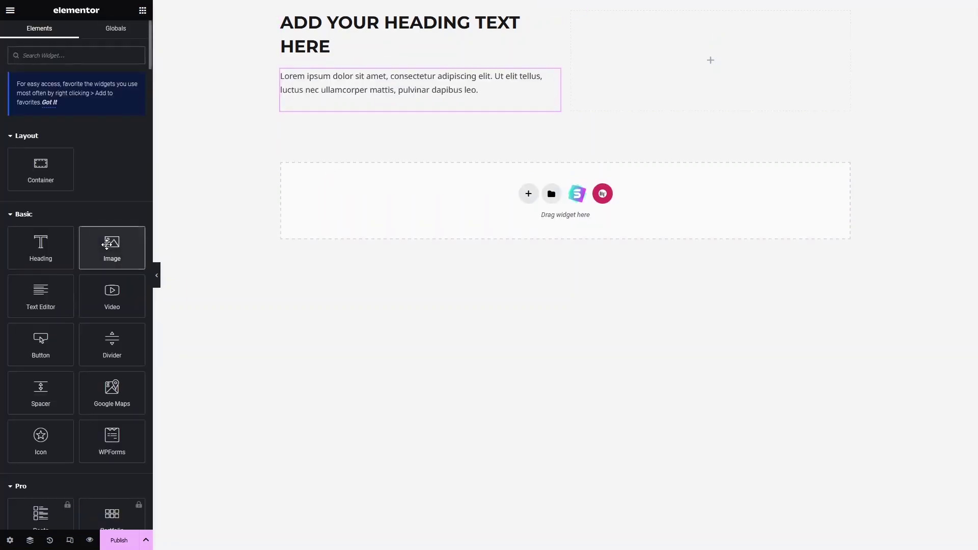
{"action": "left_click_drag", "start_coordinate": [111, 246], "coordinate": [663, 68]}
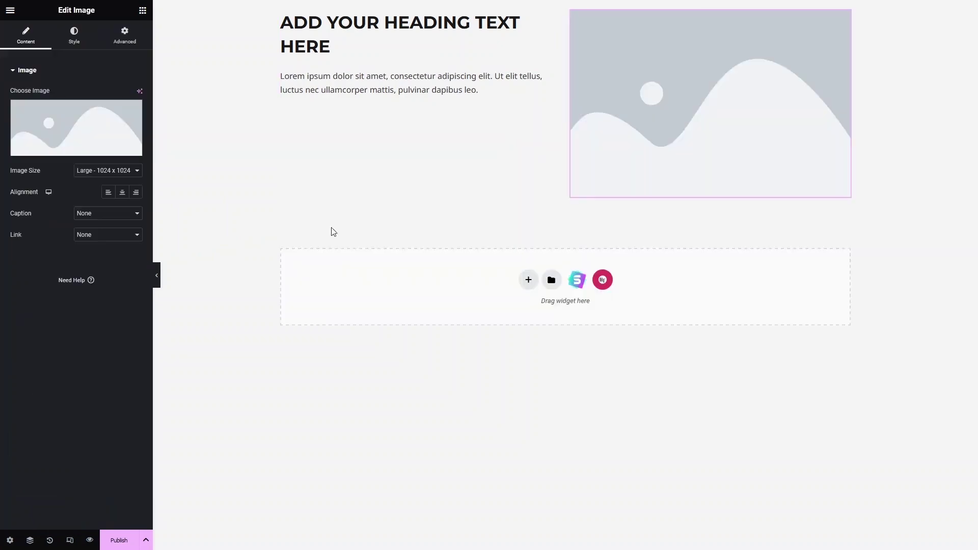
Set the image widget to the hiker photo section-bg-img-2.jpg from the Media Library.
{"action": "left_click", "coordinate": [45, 117]}
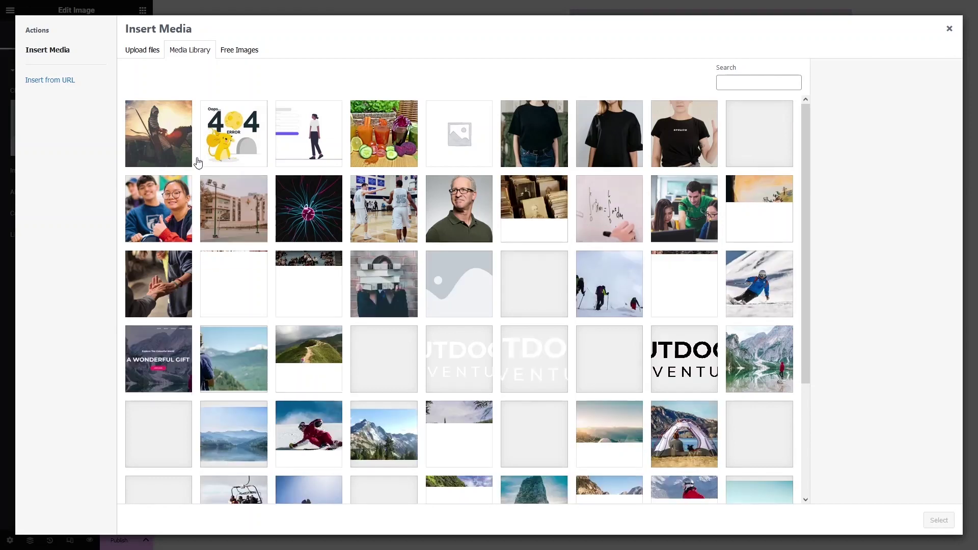
{"action": "left_click", "coordinate": [248, 372]}
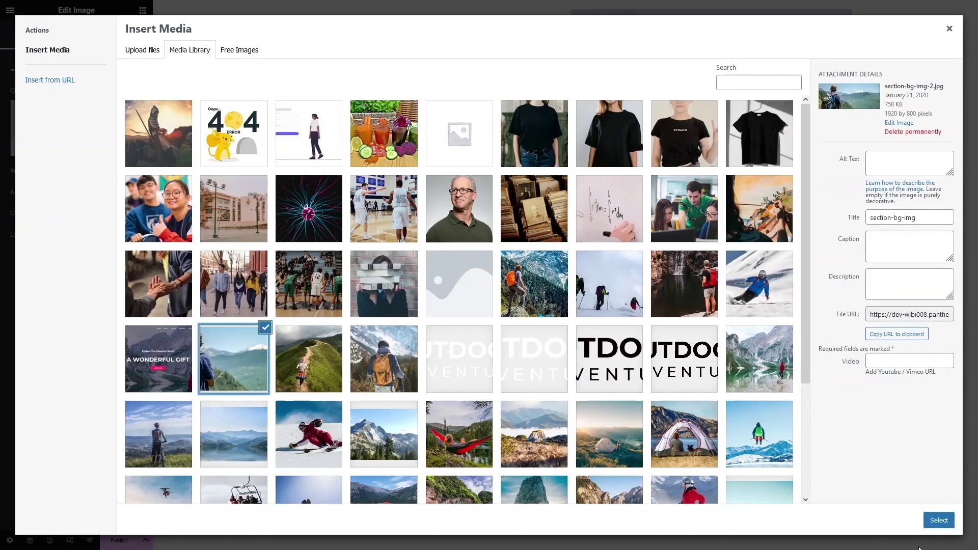
{"action": "left_click", "coordinate": [936, 520]}
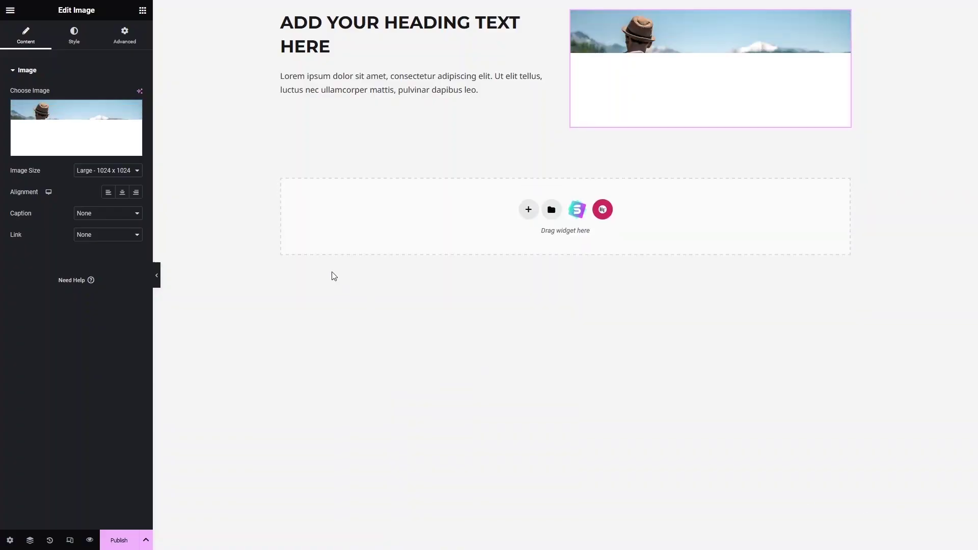
Change the heading text to 'Landscape 1'.
{"action": "left_click", "coordinate": [339, 47]}
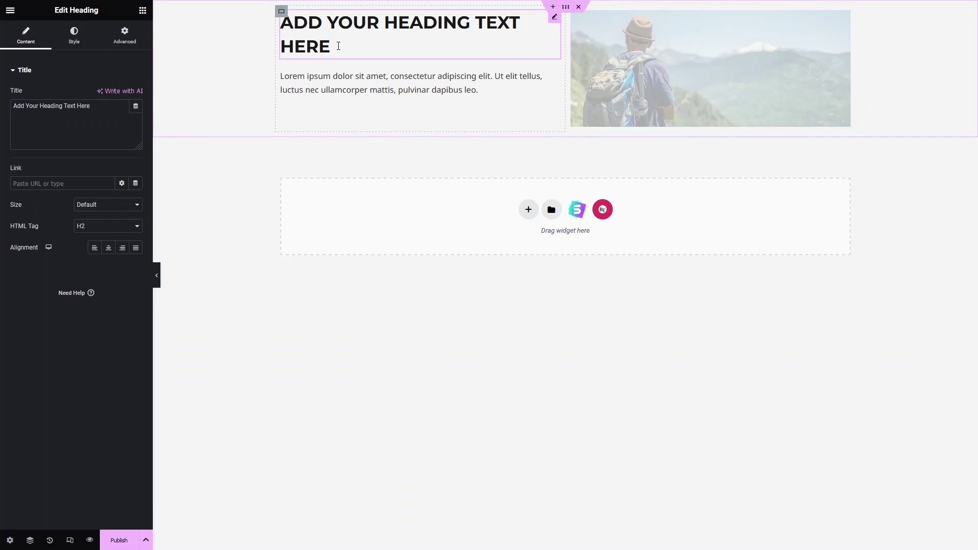
{"action": "double_click", "coordinate": [338, 46]}
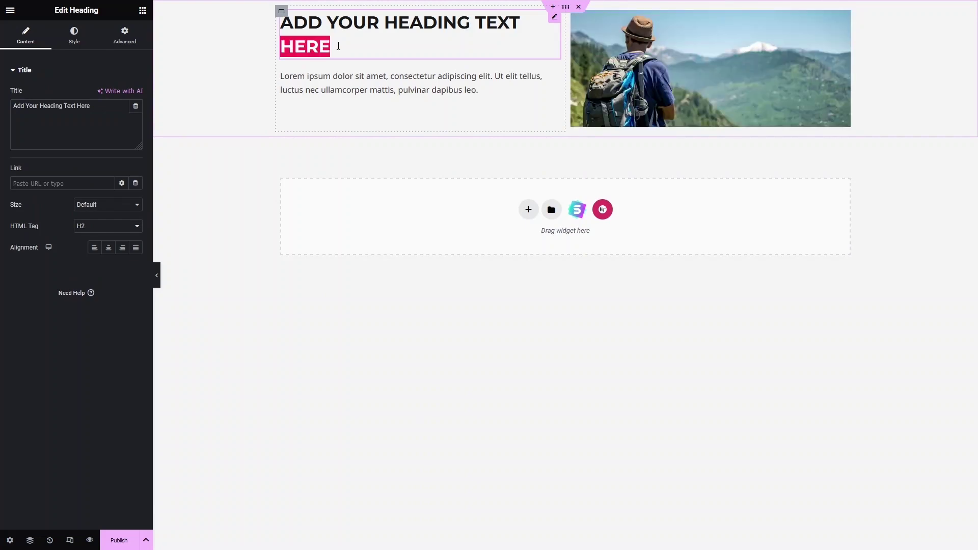
{"action": "key", "text": "ctrl+shift+Left"}
{"action": "key", "text": "ctrl+shift+Left"}
{"action": "key", "text": "ctrl+shift+Left"}
{"action": "key", "text": "ctrl+shift+Left"}
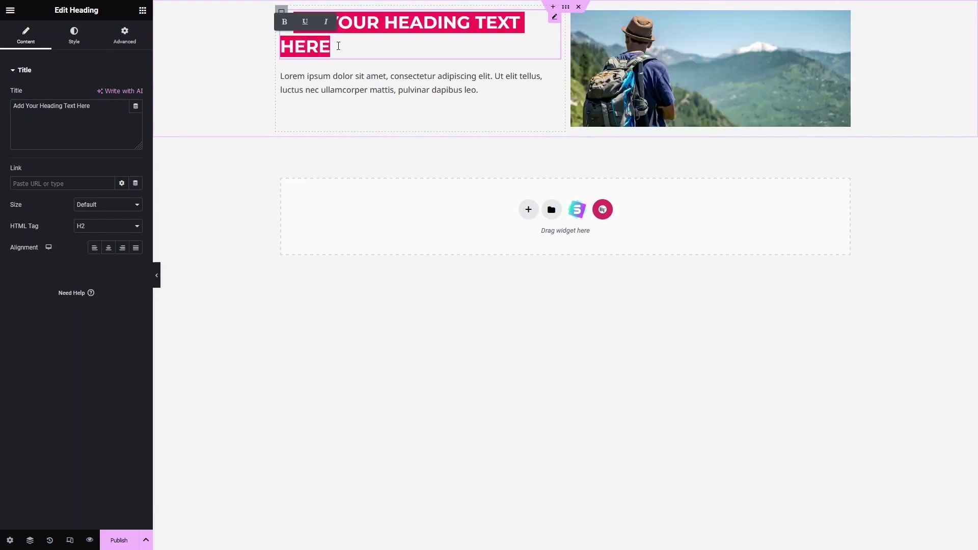
{"action": "type", "text": "Landscape 1"}
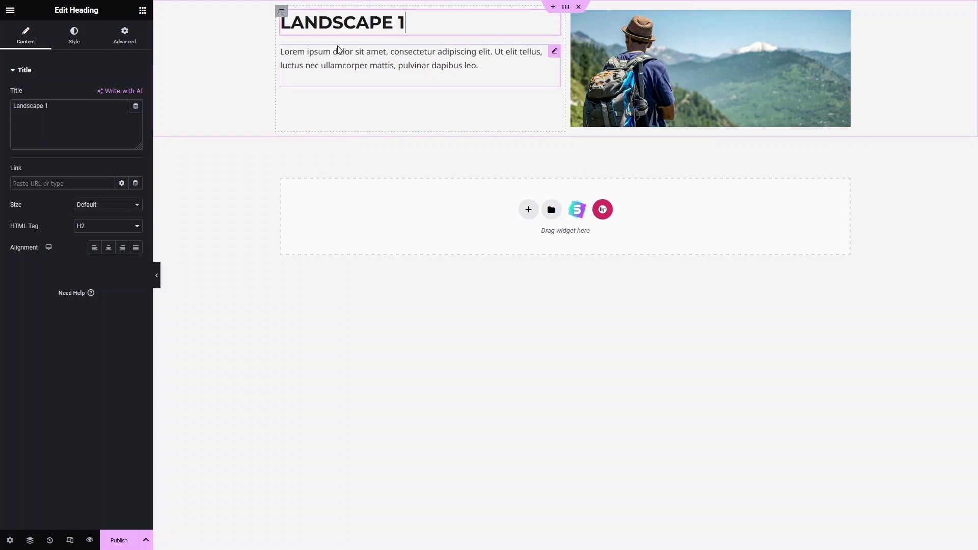
{"action": "left_click", "coordinate": [360, 64]}
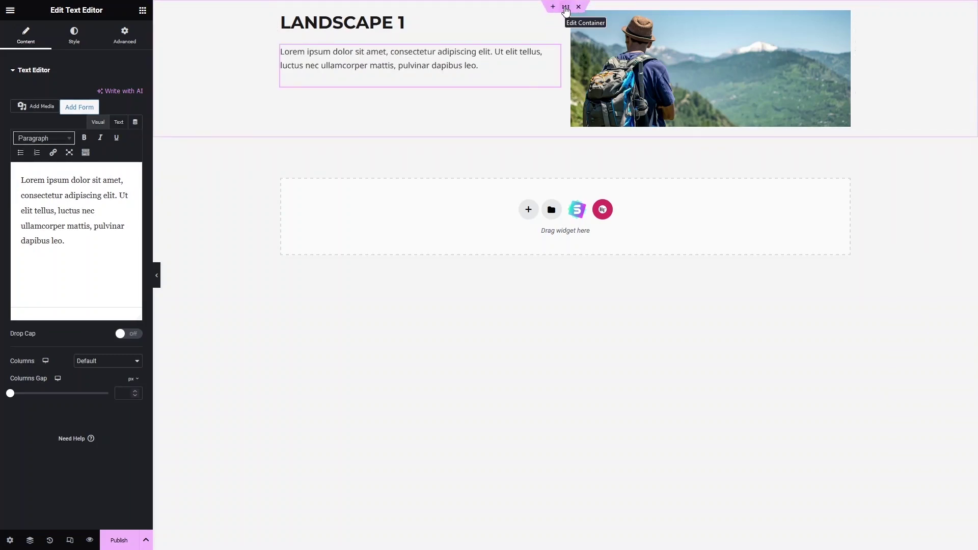
Give the top container a Classic solid black #000000 background.
{"action": "left_click", "coordinate": [565, 9]}
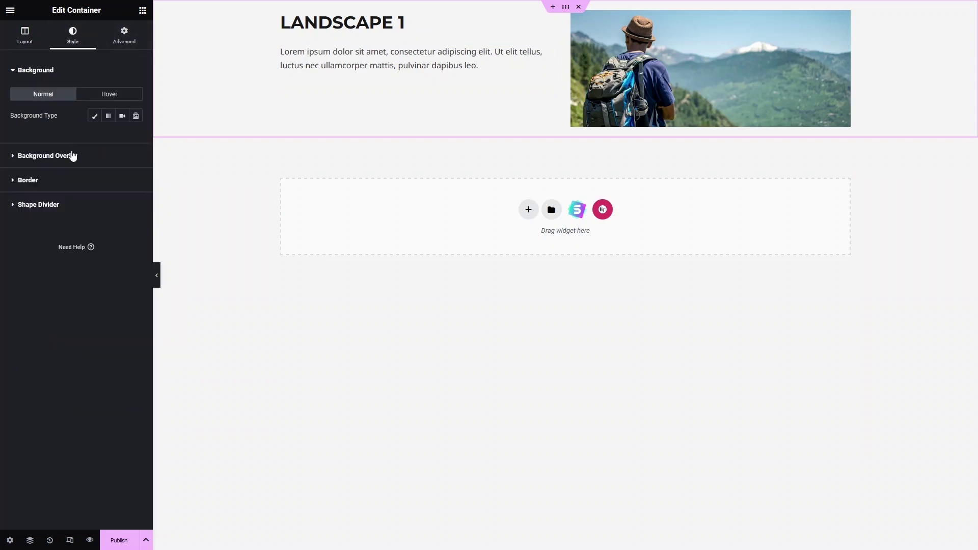
{"action": "left_click", "coordinate": [94, 116]}
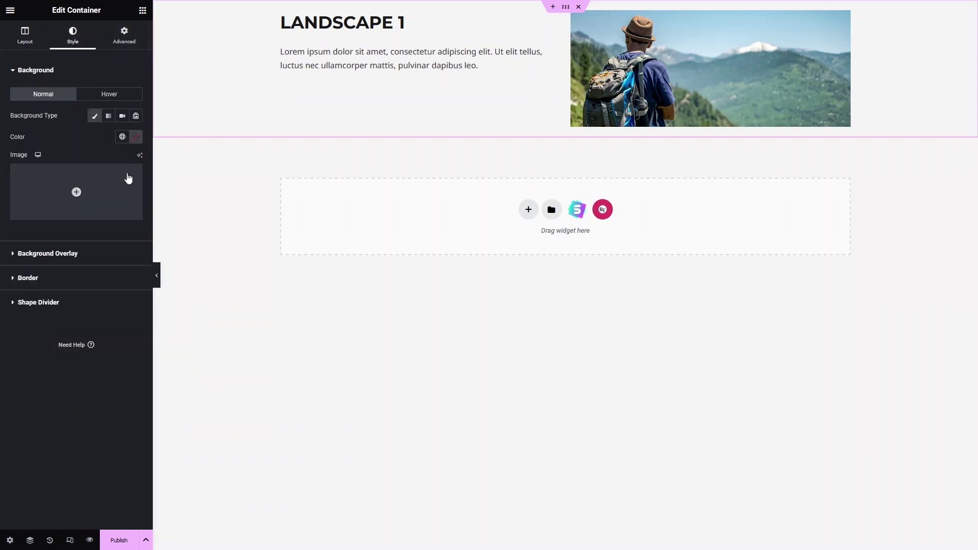
{"action": "left_click", "coordinate": [136, 137]}
{"action": "left_click_drag", "start_coordinate": [154, 190], "coordinate": [81, 222]}
{"action": "mouse_move", "coordinate": [79, 253]}
{"action": "left_mouse_down"}
{"action": "mouse_move", "coordinate": [142, 202]}
{"action": "mouse_move", "coordinate": [77, 253]}
{"action": "left_mouse_up"}
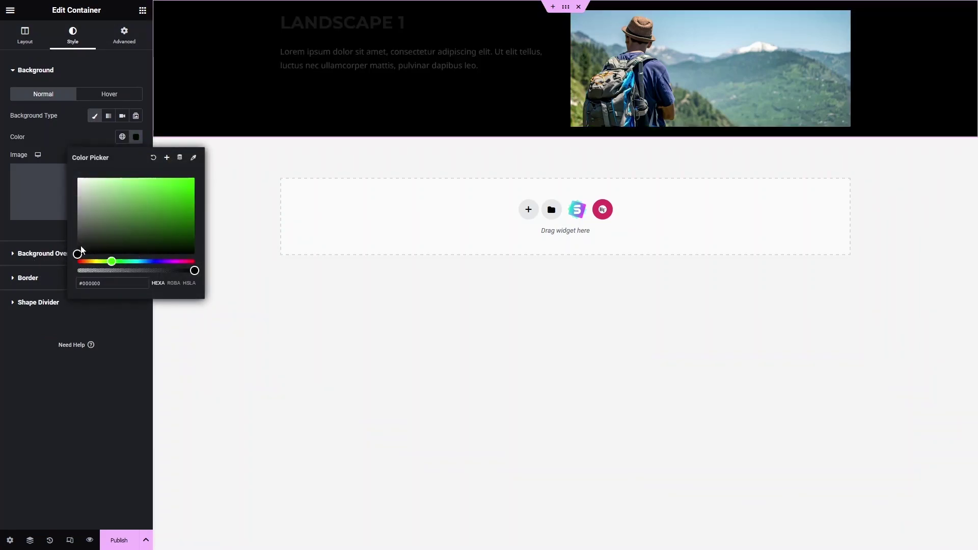
{"action": "left_click", "coordinate": [245, 253]}
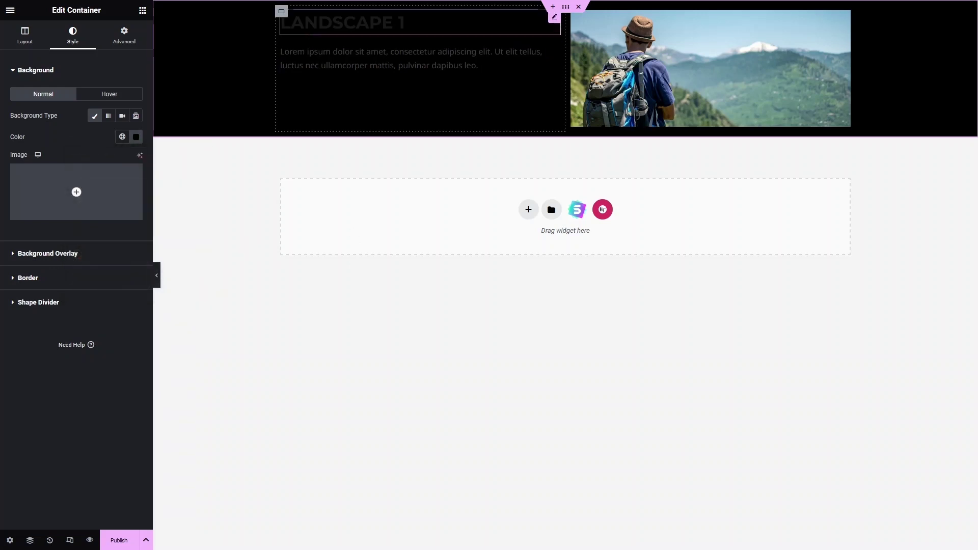
{"action": "left_click", "coordinate": [336, 23]}
Make the heading text white and the paragraph text light grey #CCCCCC.
{"action": "left_click", "coordinate": [78, 37]}
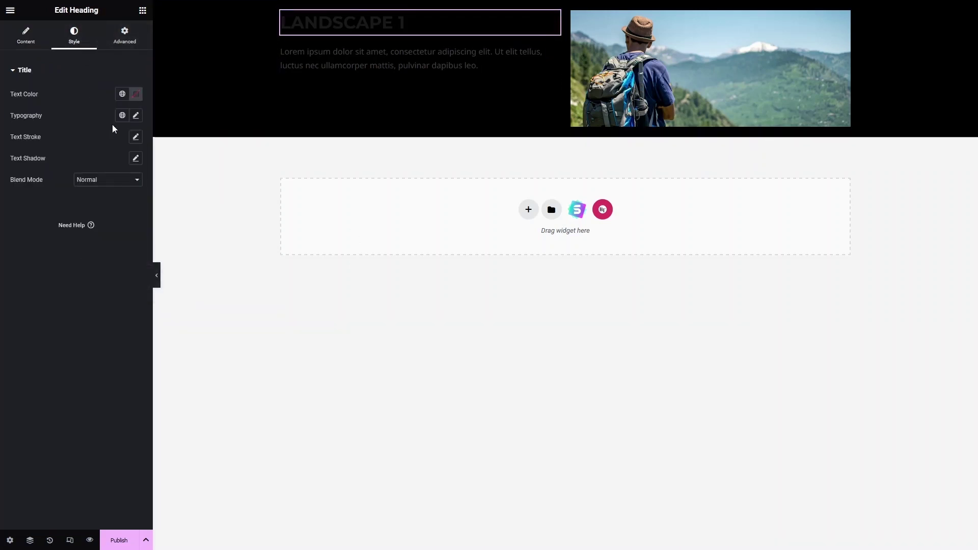
{"action": "left_click", "coordinate": [136, 95]}
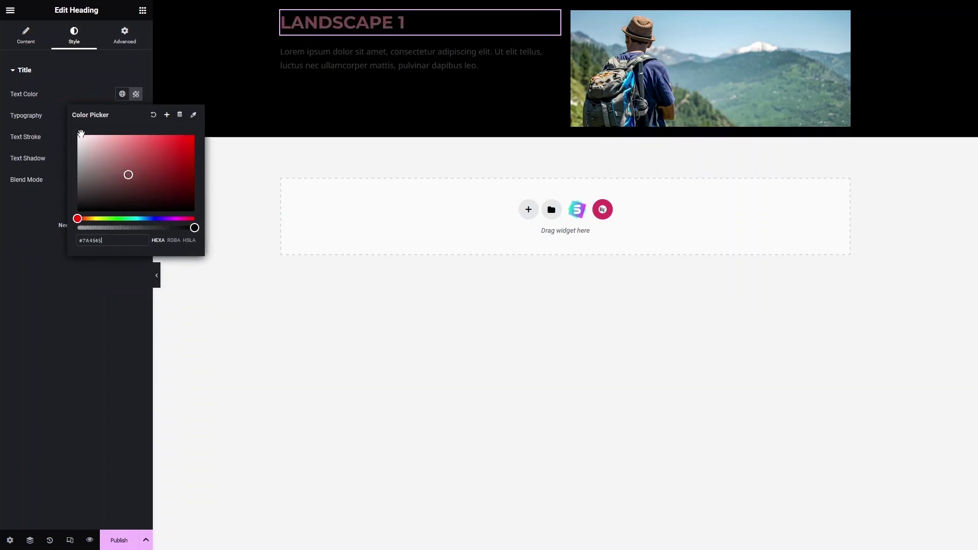
{"action": "left_click", "coordinate": [285, 59]}
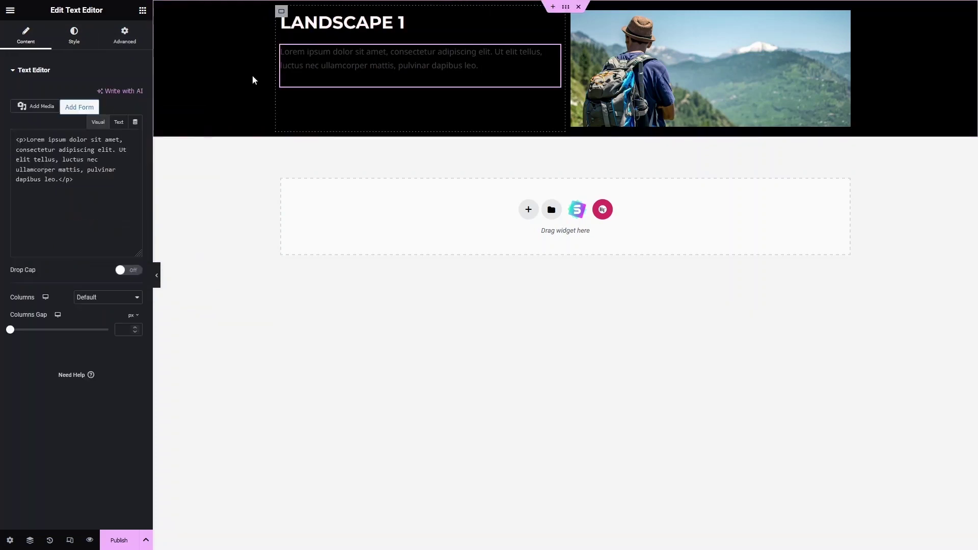
{"action": "left_click", "coordinate": [77, 37]}
{"action": "left_click", "coordinate": [136, 115]}
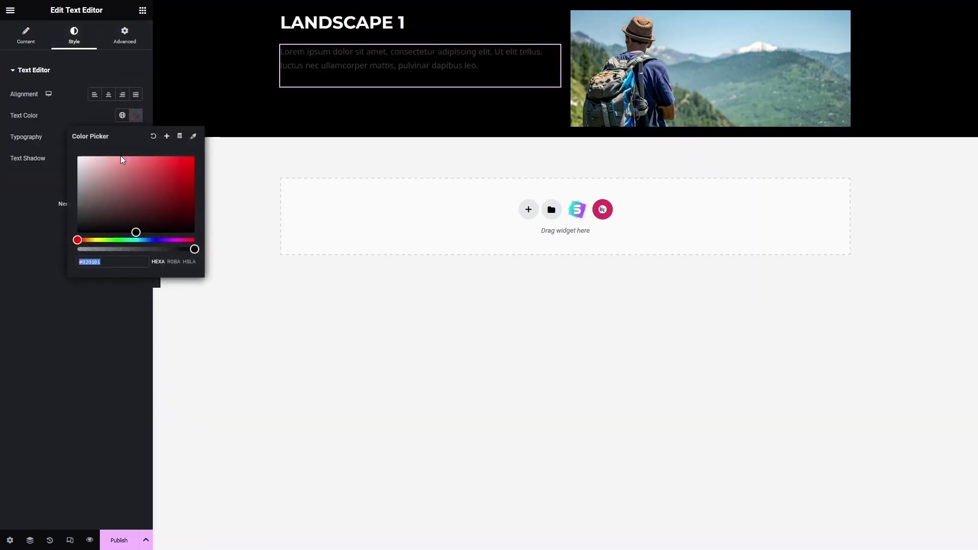
{"action": "left_click_drag", "start_coordinate": [103, 187], "coordinate": [71, 168]}
{"action": "left_click", "coordinate": [246, 356]}
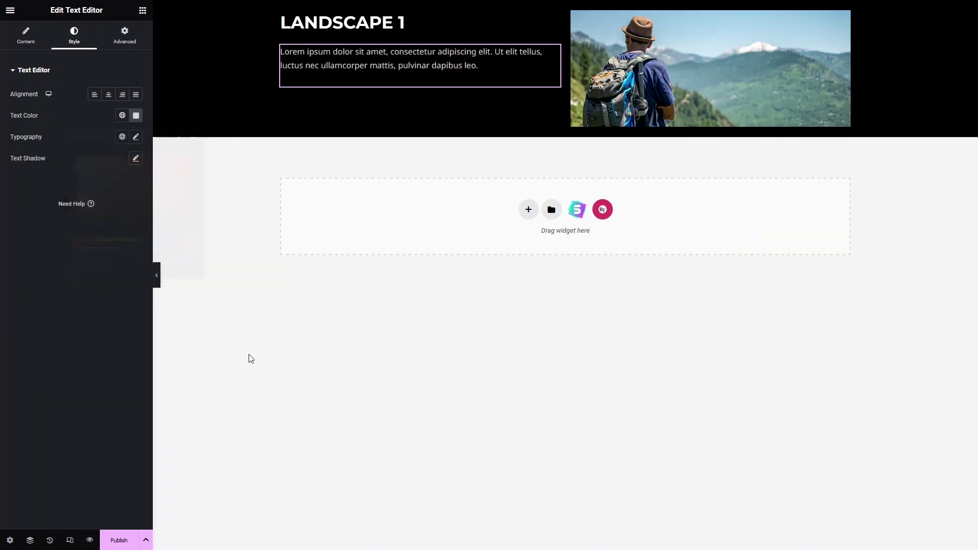
{"action": "left_click", "coordinate": [249, 358]}
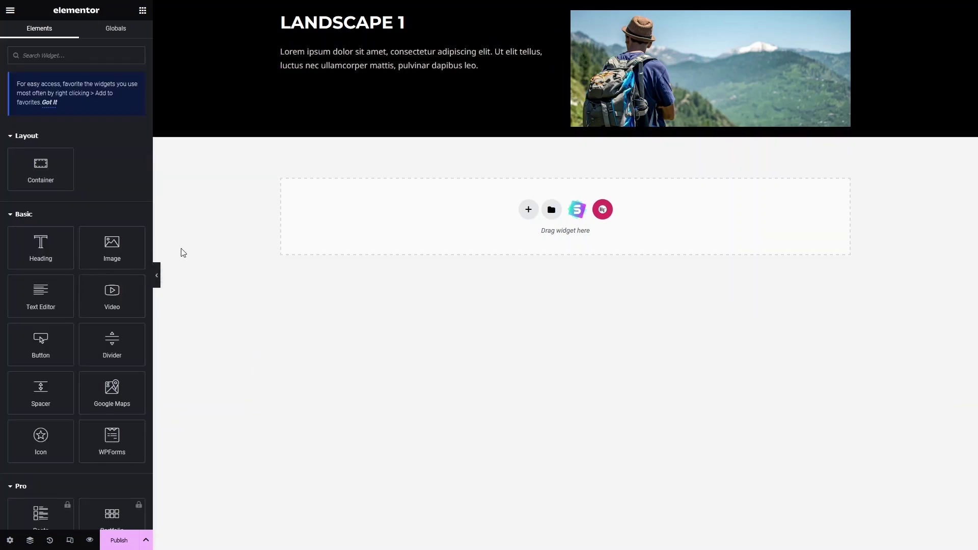
Set the container padding to 60 px top and bottom, 0 left and right.
{"action": "mouse_move", "coordinate": [506, 72]}
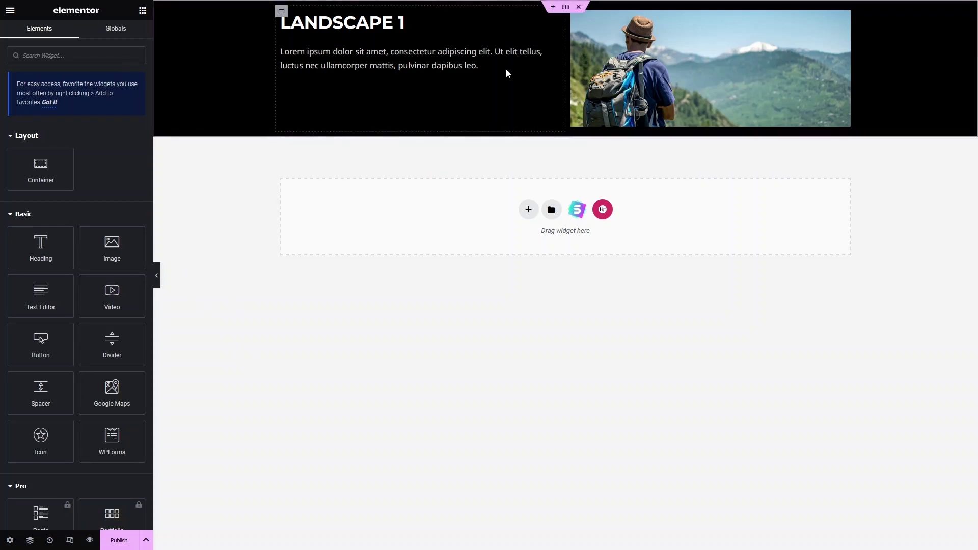
{"action": "left_click", "coordinate": [566, 14]}
{"action": "left_click", "coordinate": [105, 45]}
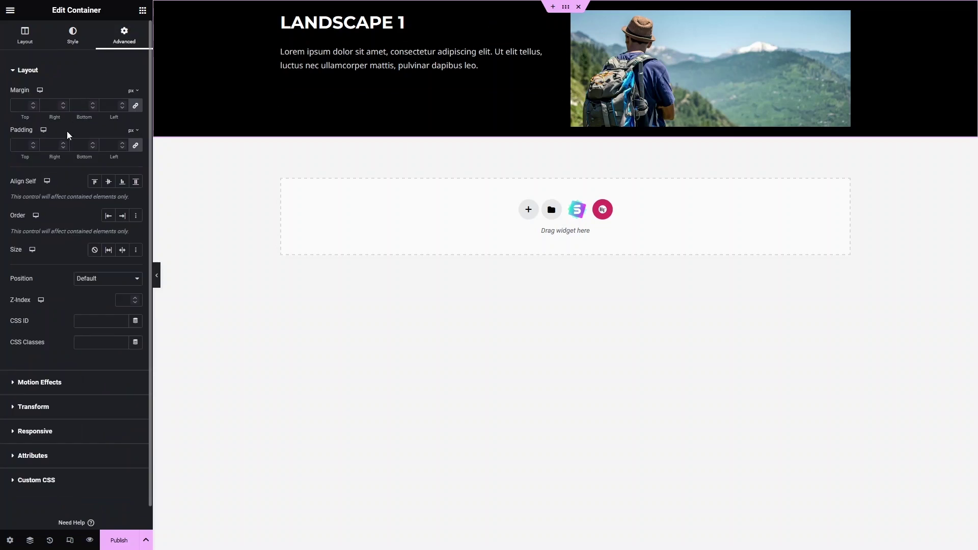
{"action": "left_click", "coordinate": [135, 146]}
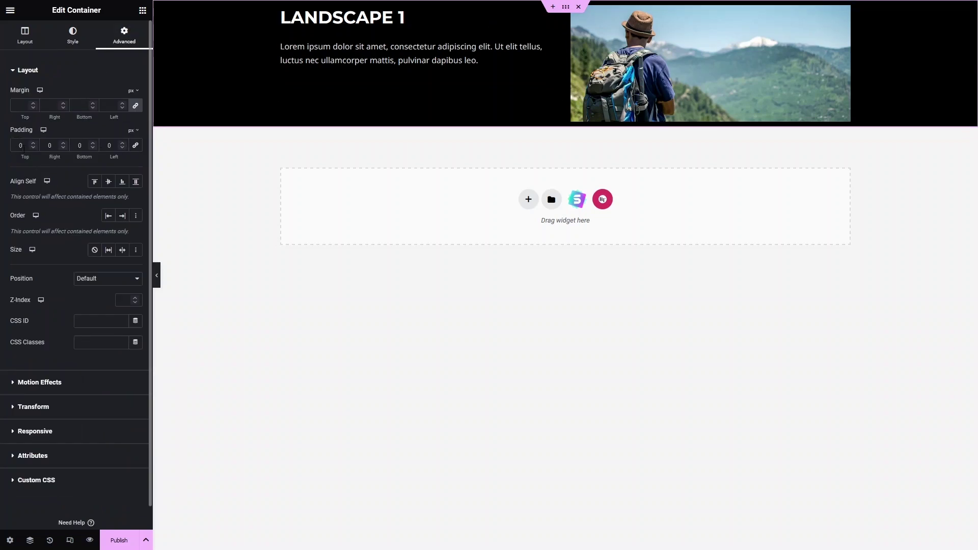
{"action": "type", "text": "80"}
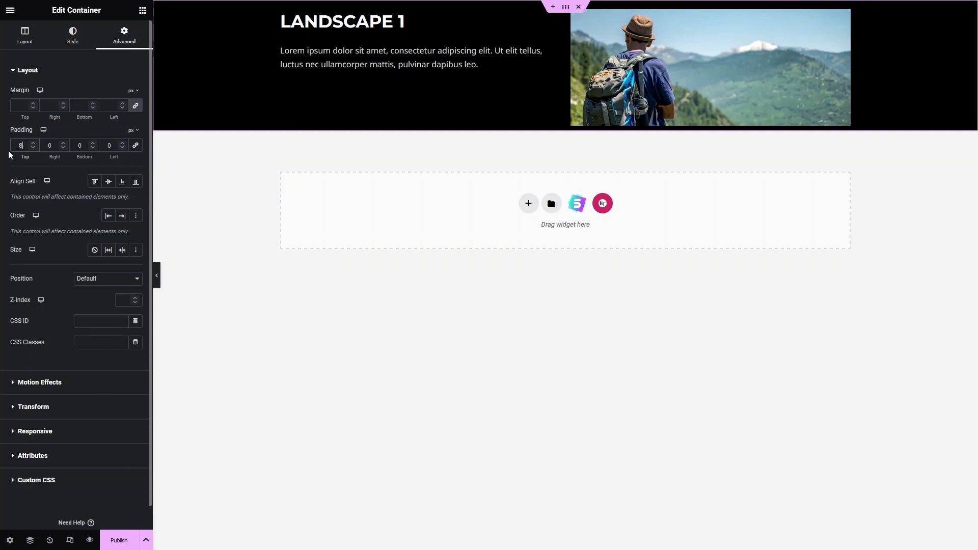
{"action": "left_click", "coordinate": [80, 146]}
{"action": "type", "text": "80"}
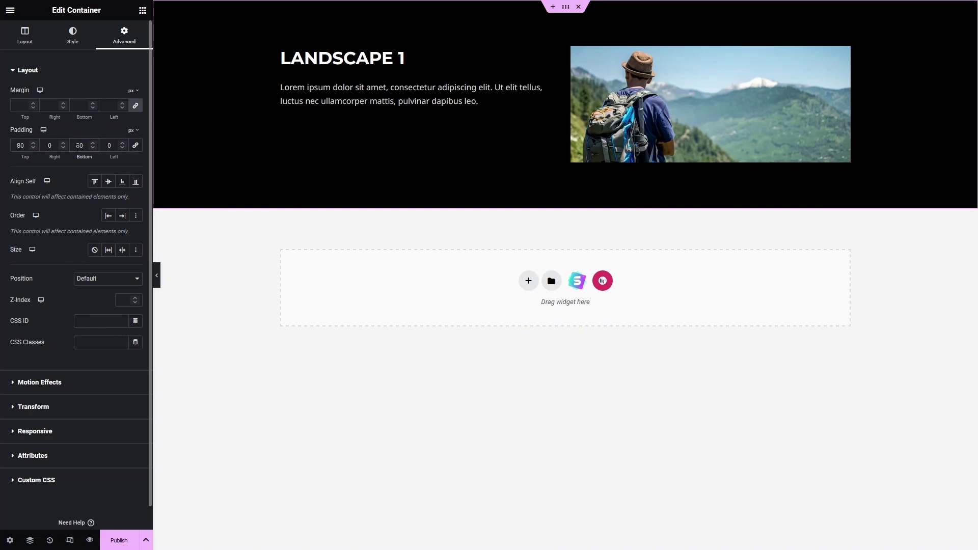
{"action": "key", "text": "BackSpace"}
{"action": "key", "text": "BackSpace"}
{"action": "type", "text": "60"}
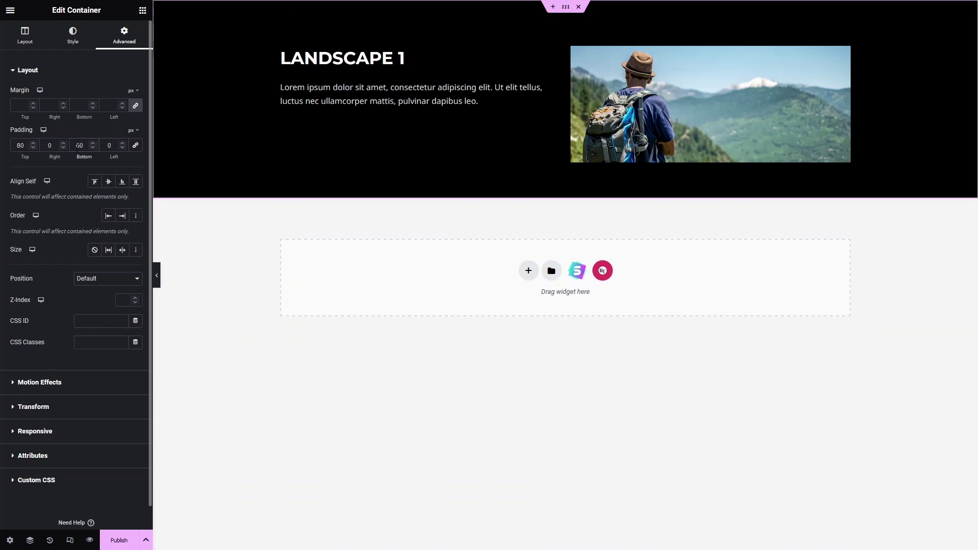
{"action": "key", "text": "BackSpace"}
{"action": "type", "text": "6"}
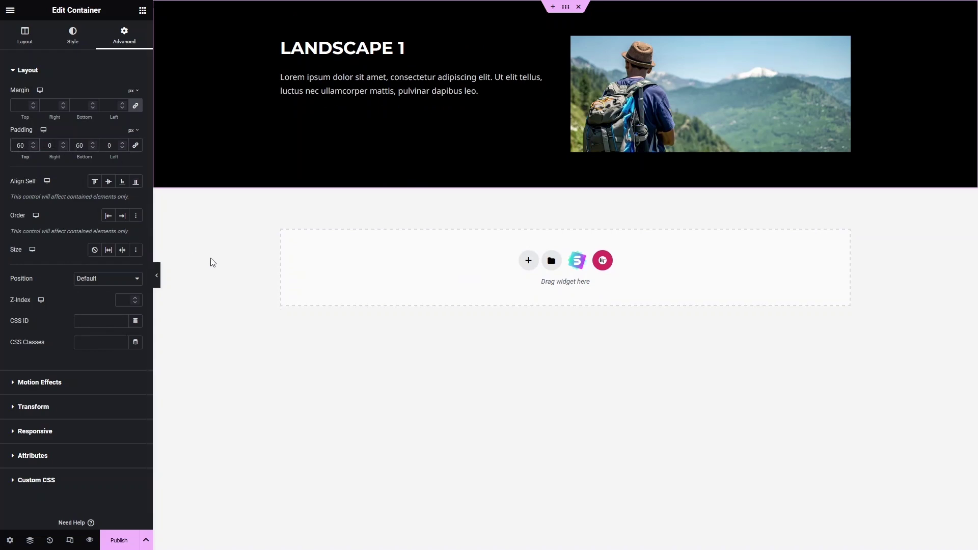
{"action": "left_click", "coordinate": [241, 341]}
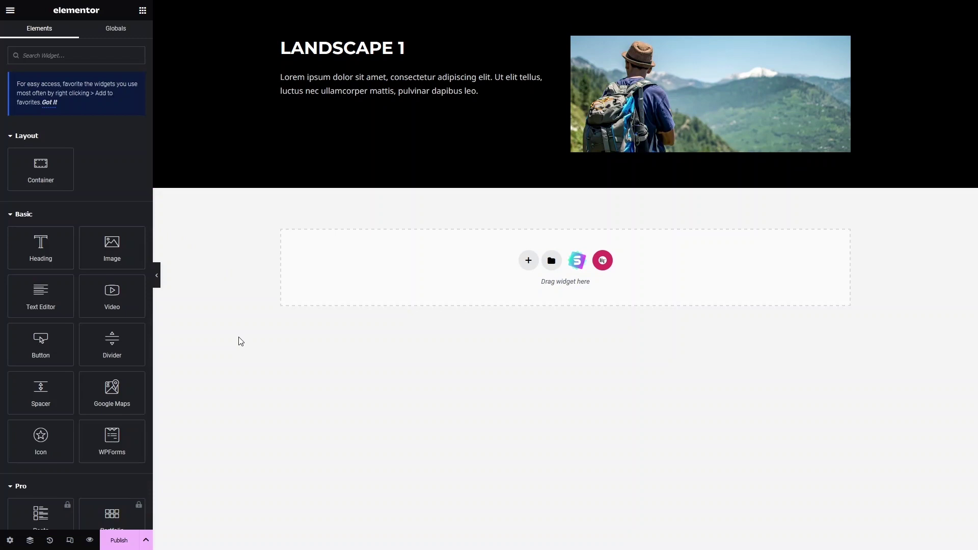
Copy the Landscape 1 container from Slider 1 and paste it into the Slider 2 template.
{"action": "right_click", "coordinate": [313, 160]}
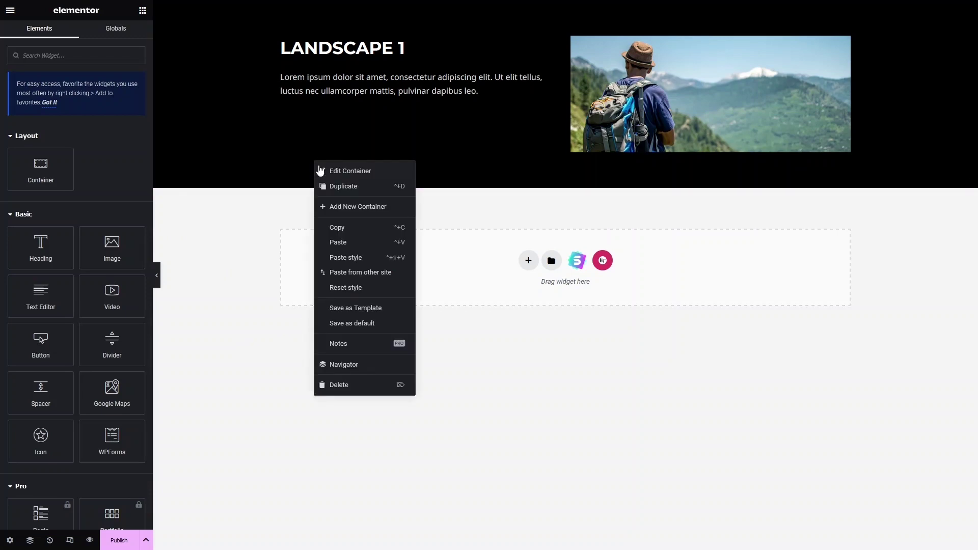
{"action": "left_click", "coordinate": [352, 228]}
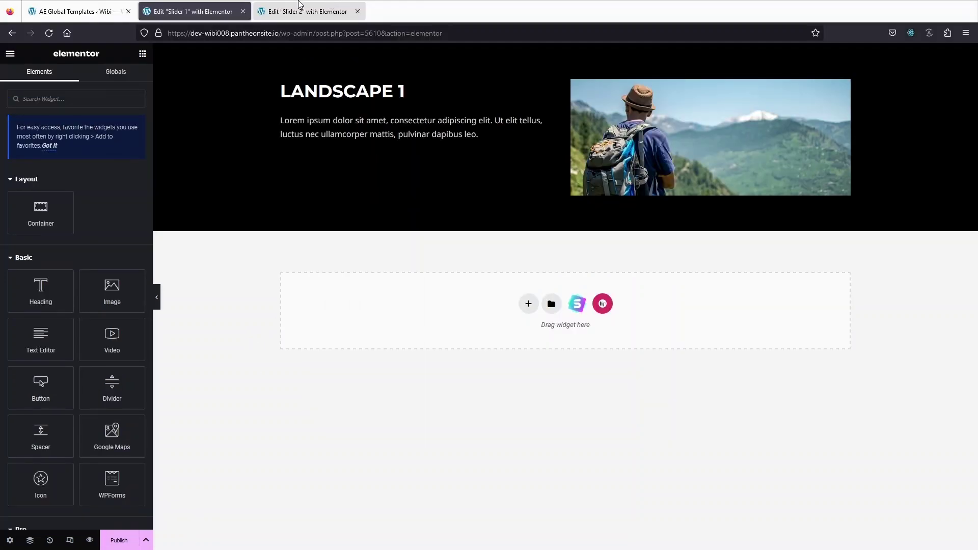
{"action": "left_click", "coordinate": [300, 7]}
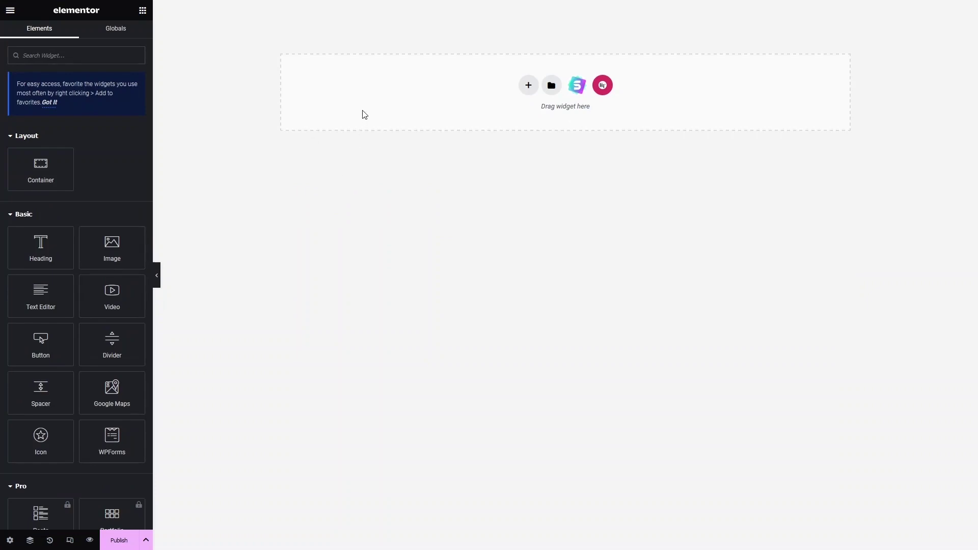
{"action": "right_click", "coordinate": [365, 74]}
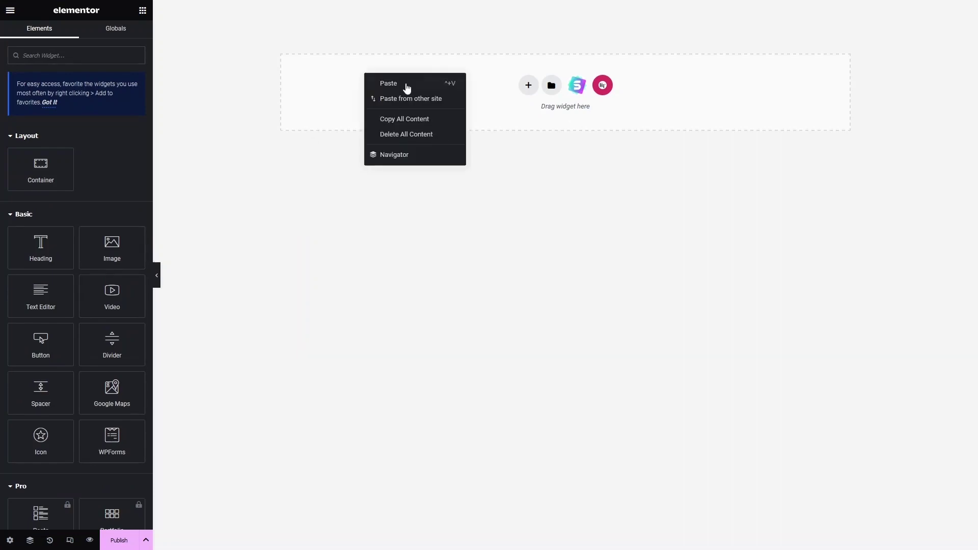
{"action": "key", "text": "ctrl+v"}
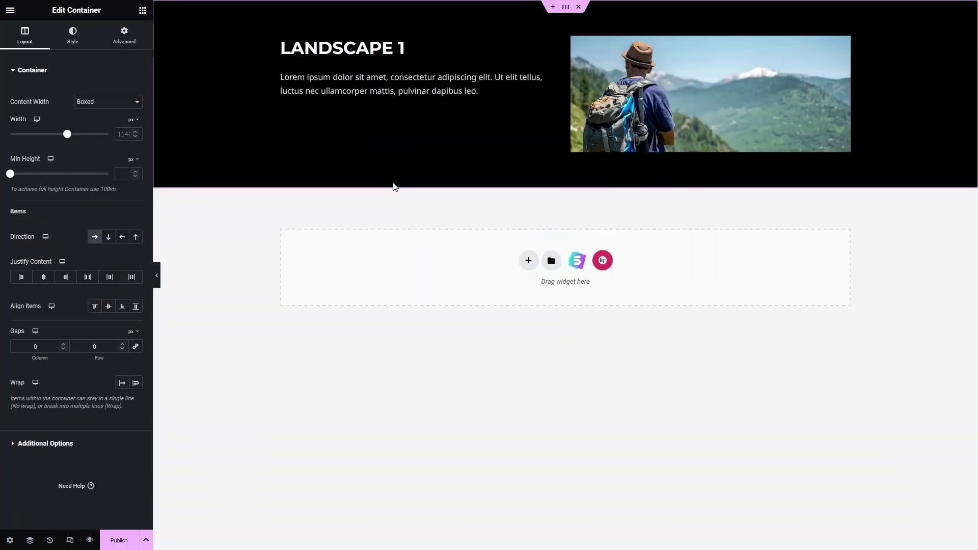
Change the Slider 2 slide heading from LANDSCAPE 1 to LANDSCAPE 2.
{"action": "left_click", "coordinate": [409, 49]}
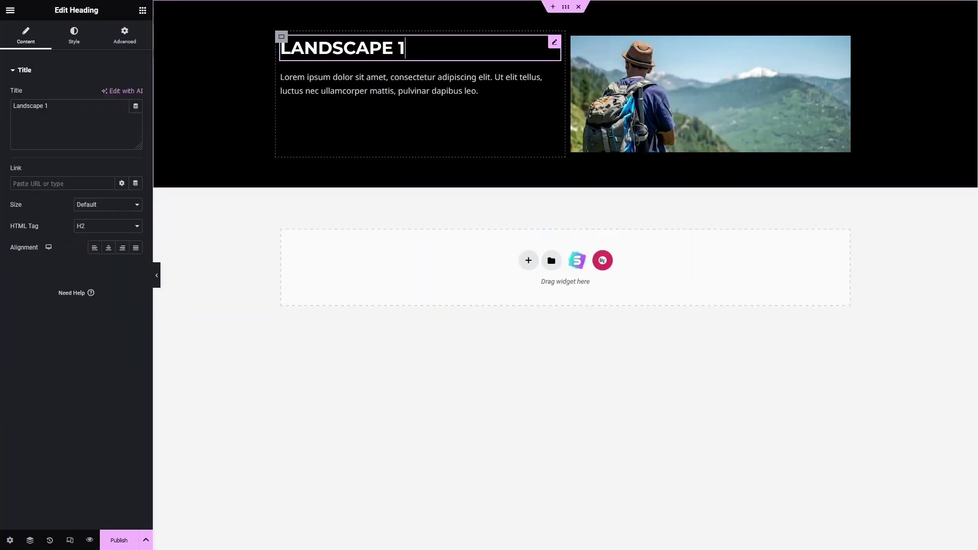
{"action": "key", "text": "BackSpace"}
{"action": "type", "text": "2"}
Replace the slide photo with walking-v1-2.jpg from the Media Library.
{"action": "left_click", "coordinate": [707, 81]}
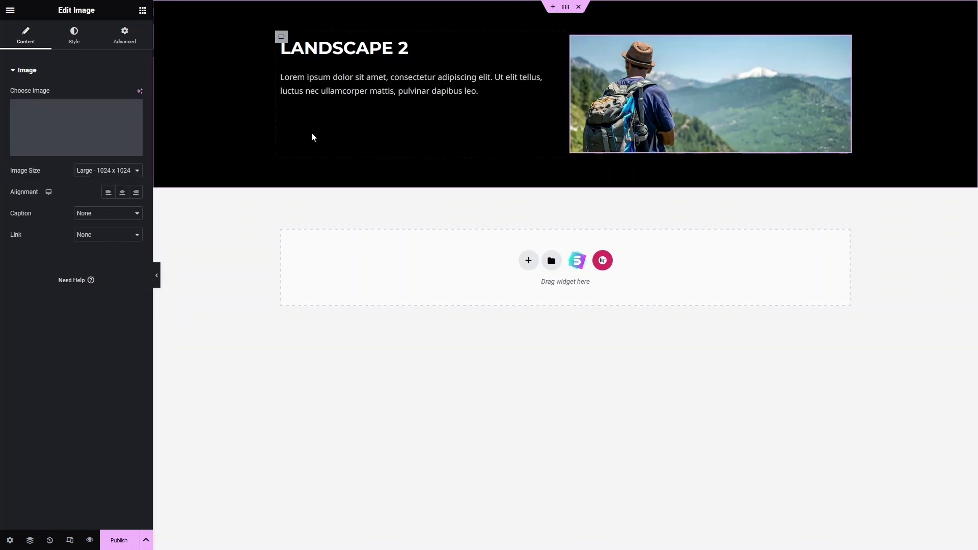
{"action": "left_click", "coordinate": [102, 127]}
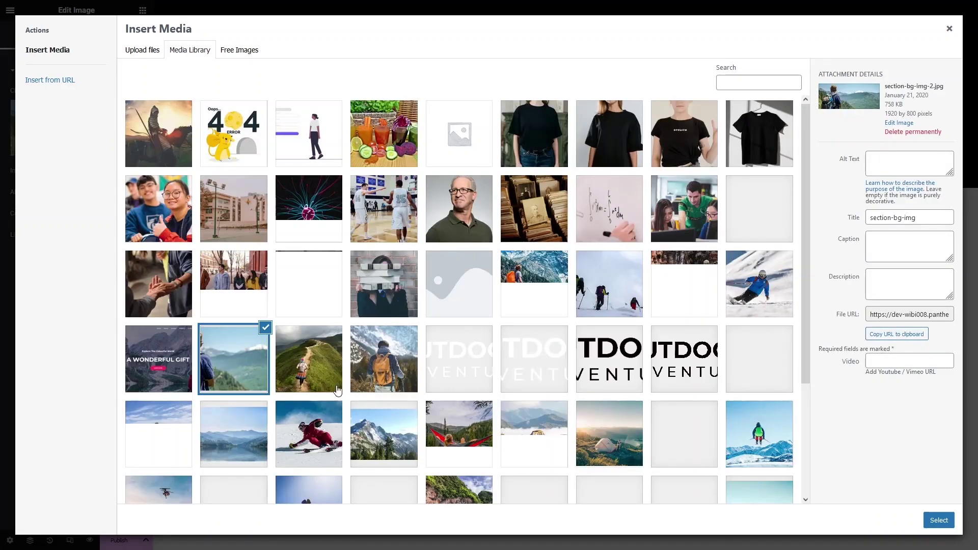
{"action": "left_click", "coordinate": [336, 390]}
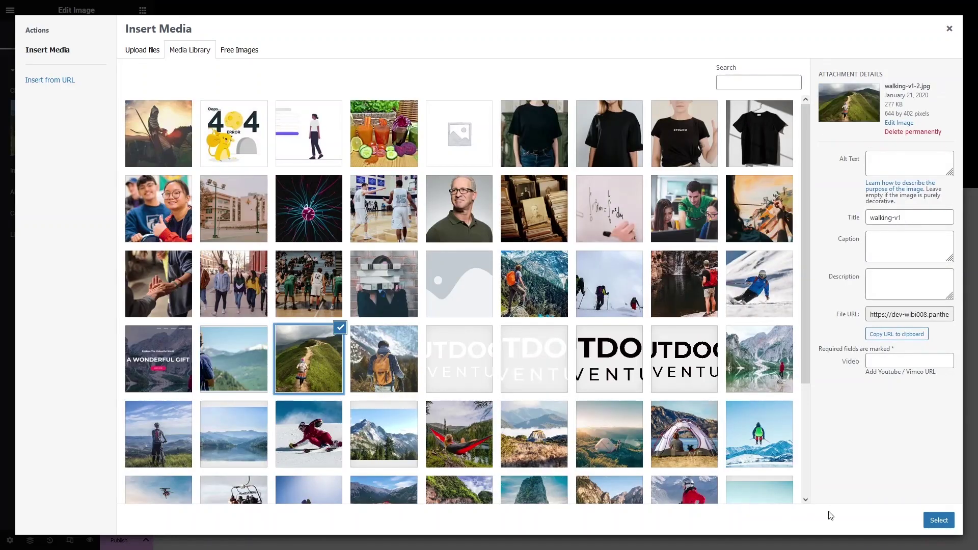
{"action": "left_click", "coordinate": [939, 520]}
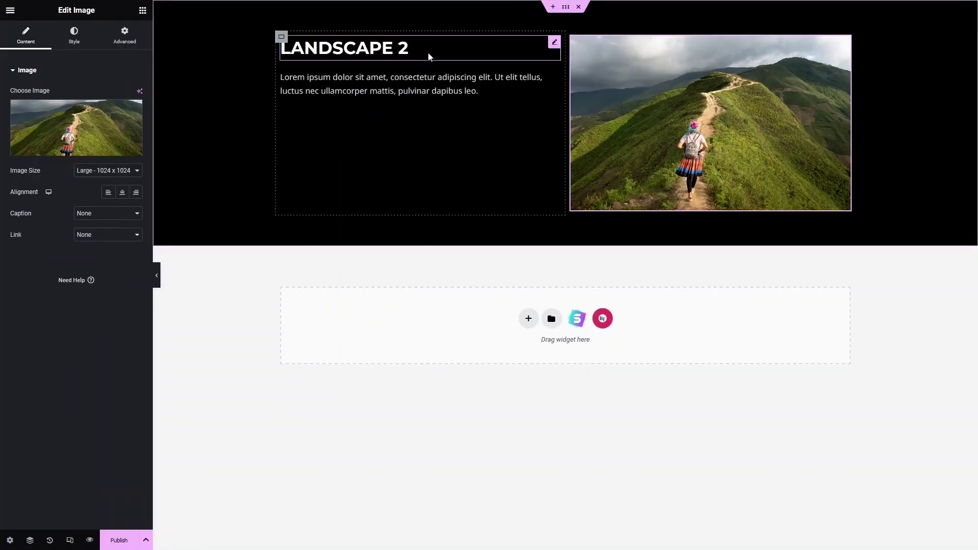
Set the heading and text container's Justify Content to Center.
{"action": "left_click", "coordinate": [566, 10]}
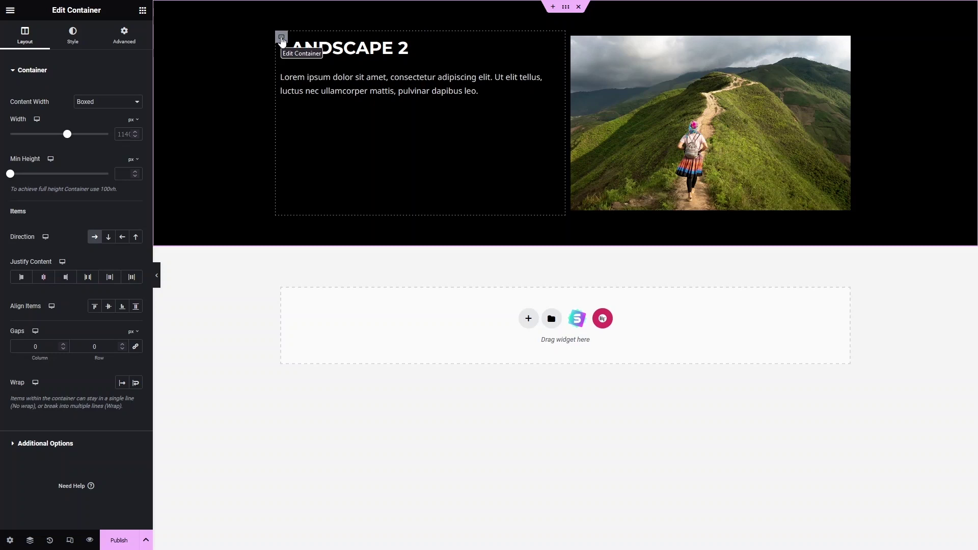
{"action": "left_click", "coordinate": [281, 39]}
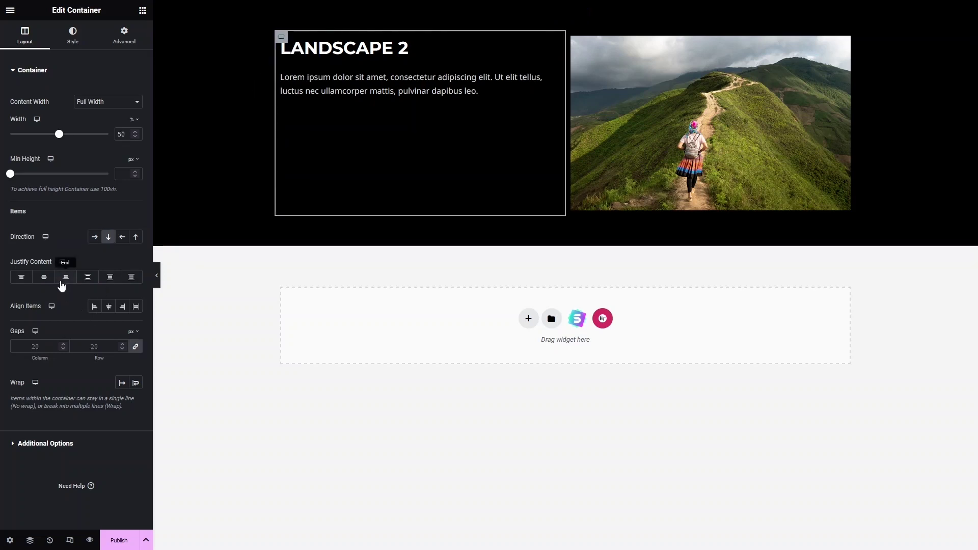
{"action": "left_click", "coordinate": [44, 278]}
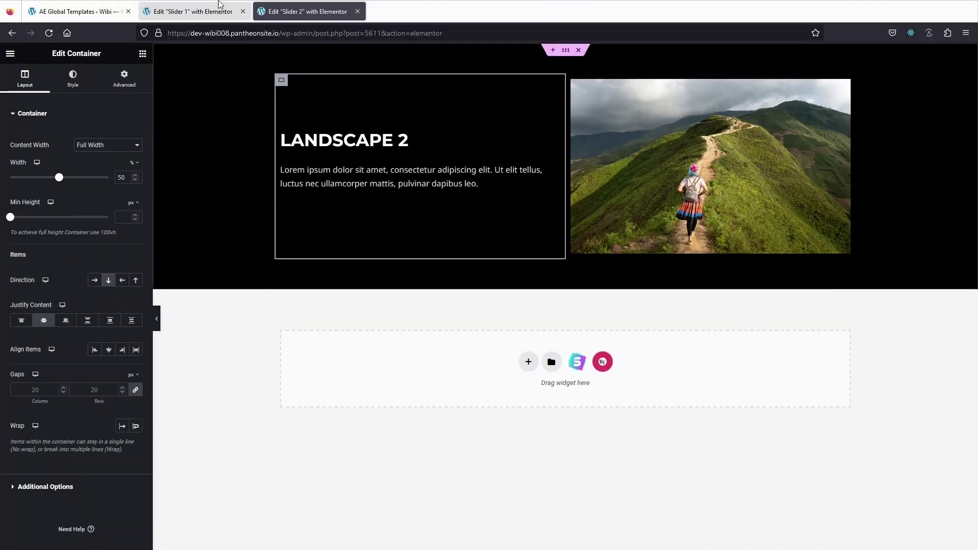
In Slider 1, replace the Landscape 1 photo with hiking-v1-2.jpg, after first trying the cyclist image.
{"action": "left_click", "coordinate": [193, 11]}
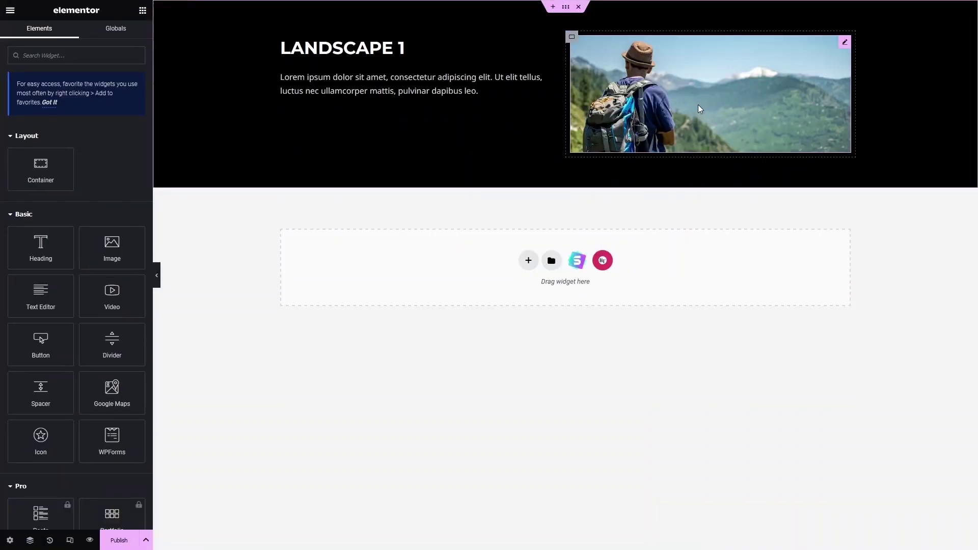
{"action": "left_click", "coordinate": [697, 104]}
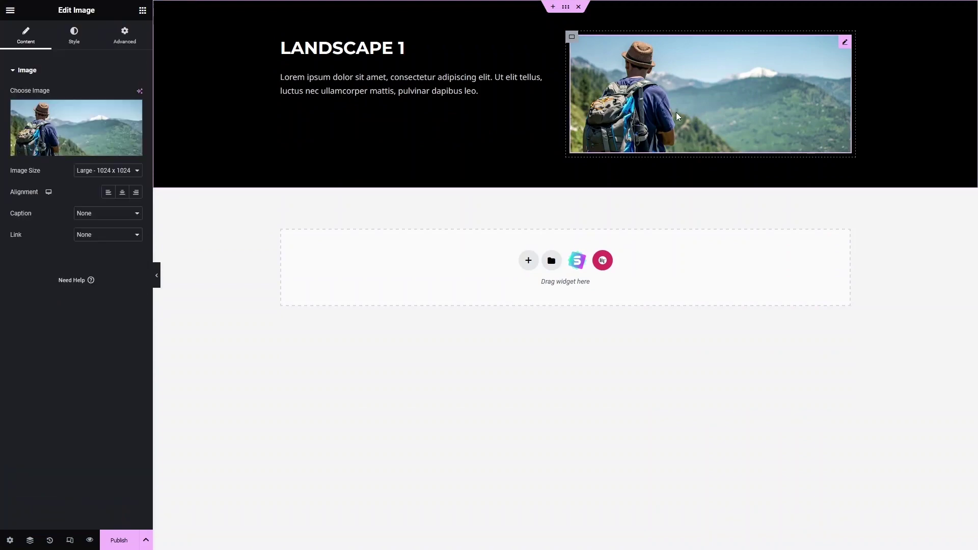
{"action": "left_click", "coordinate": [69, 116]}
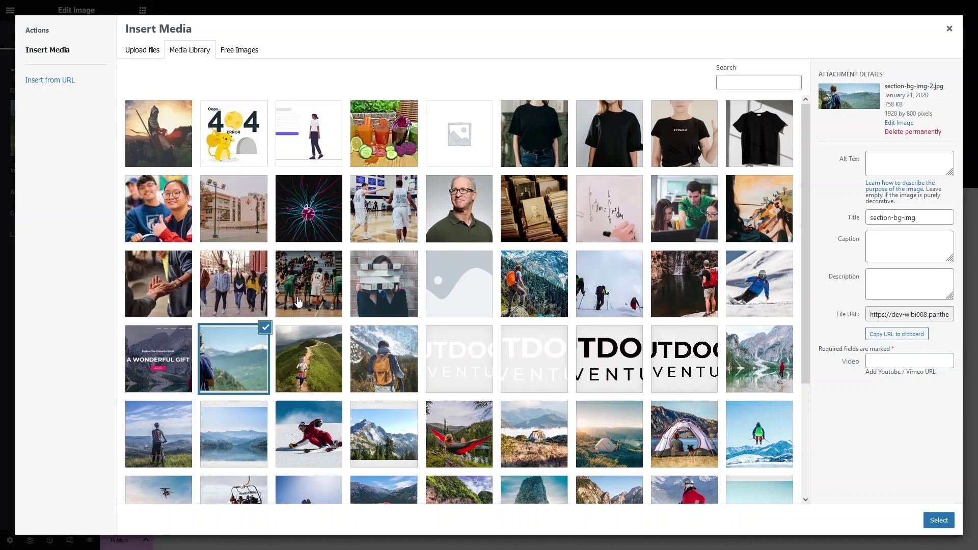
{"action": "left_click", "coordinate": [151, 426]}
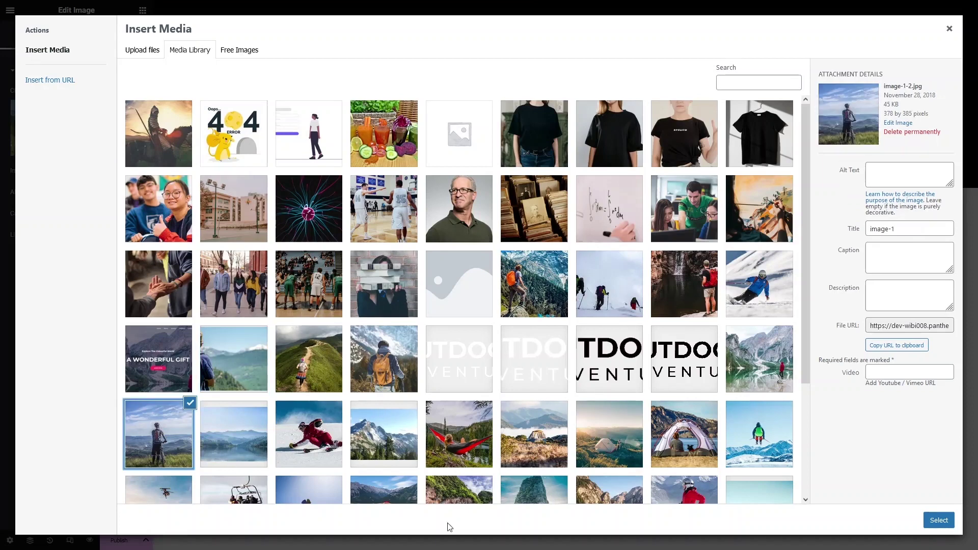
{"action": "left_click", "coordinate": [939, 520]}
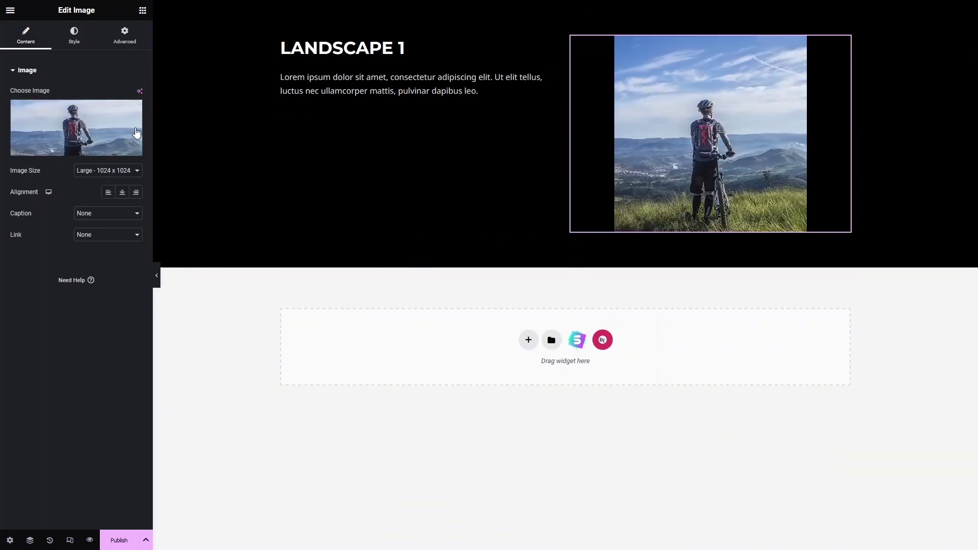
{"action": "left_click", "coordinate": [109, 126]}
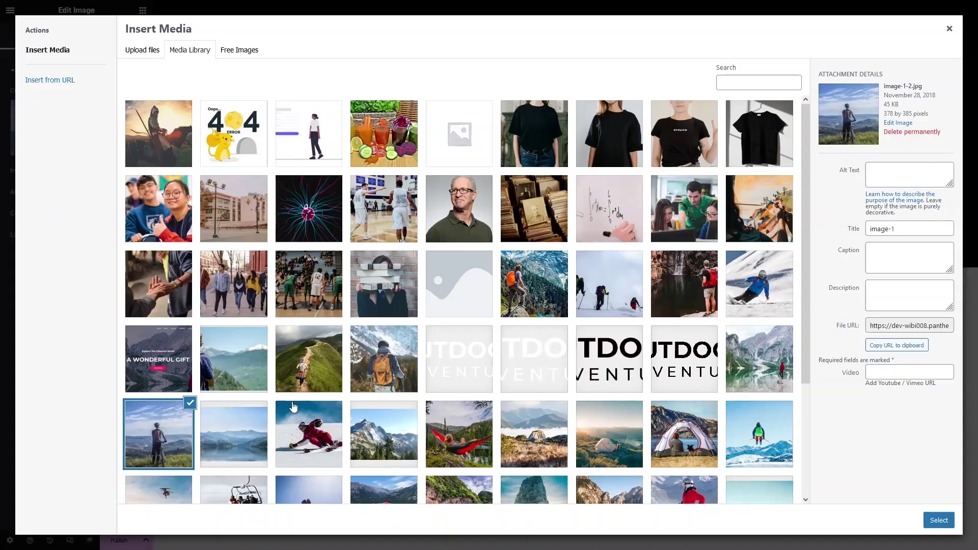
{"action": "left_click", "coordinate": [380, 361]}
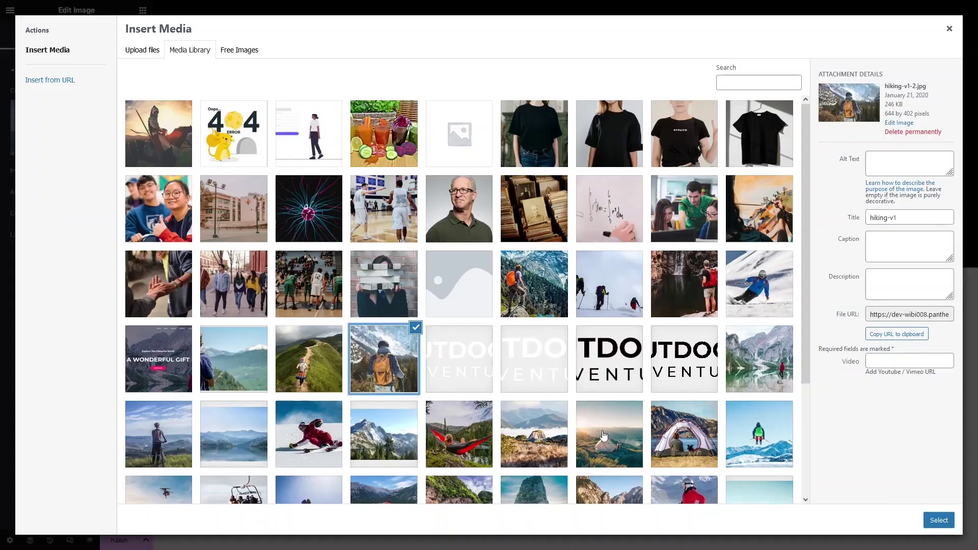
{"action": "left_click", "coordinate": [939, 520]}
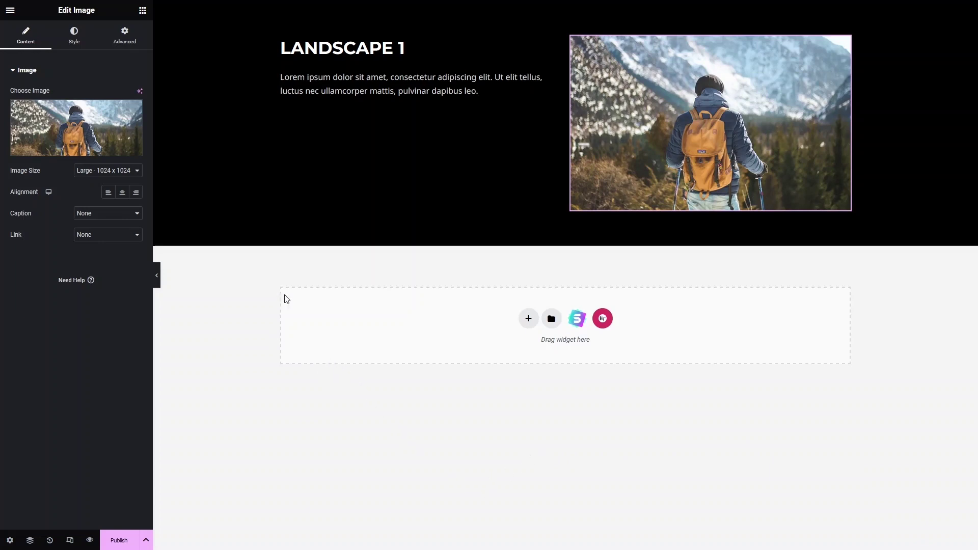
Centre the Slider 1 heading and text column's Justify Content, then publish Slider 1.
{"action": "left_click", "coordinate": [273, 50]}
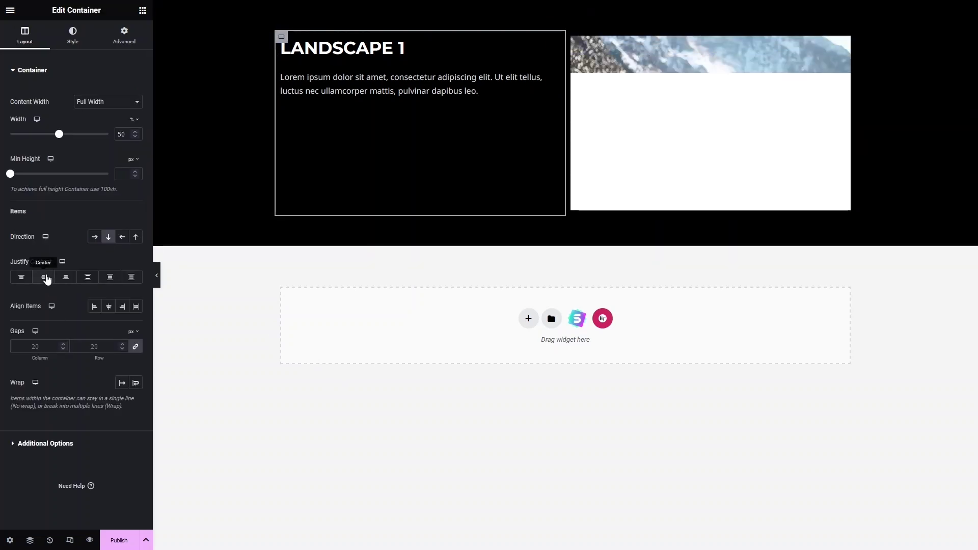
{"action": "left_click", "coordinate": [44, 276]}
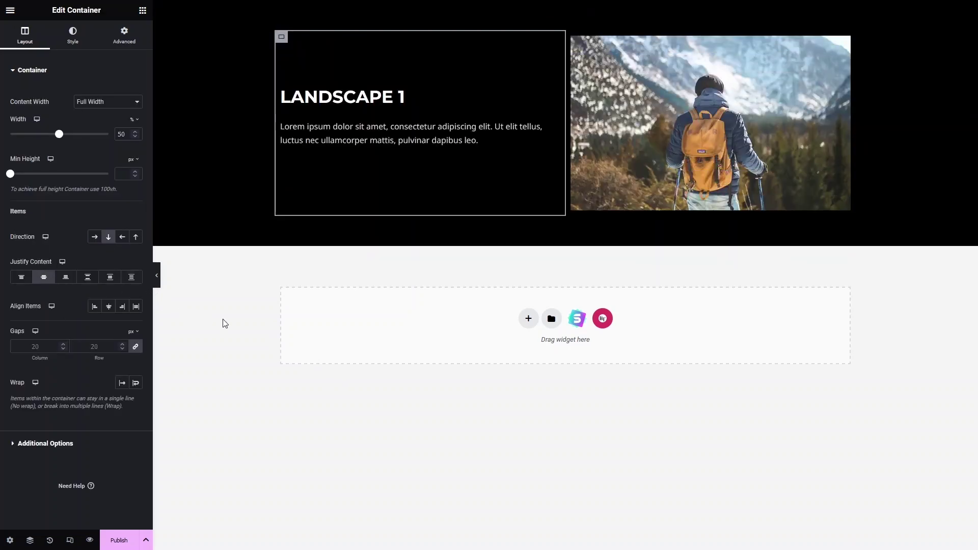
{"action": "left_click", "coordinate": [115, 541]}
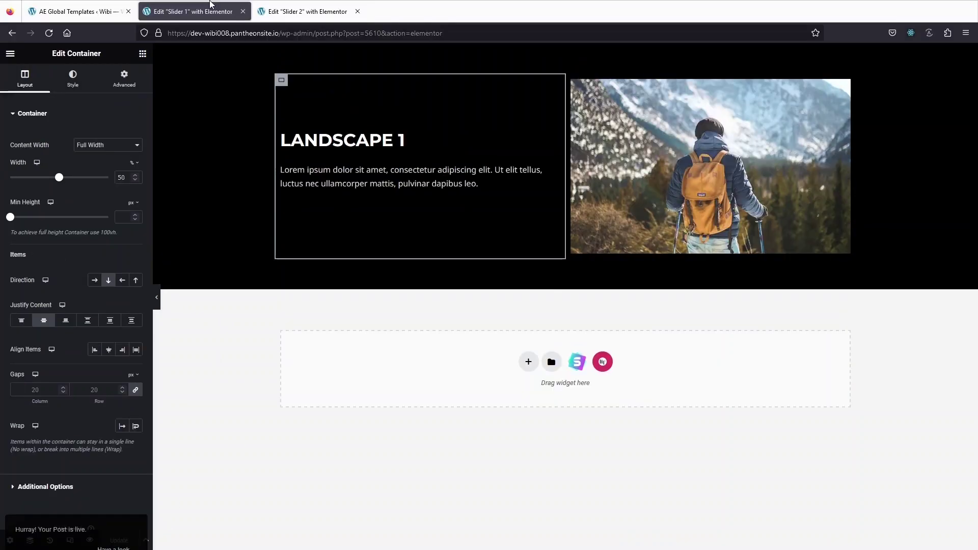
Publish the Slider 2 template.
{"action": "left_click", "coordinate": [316, 9]}
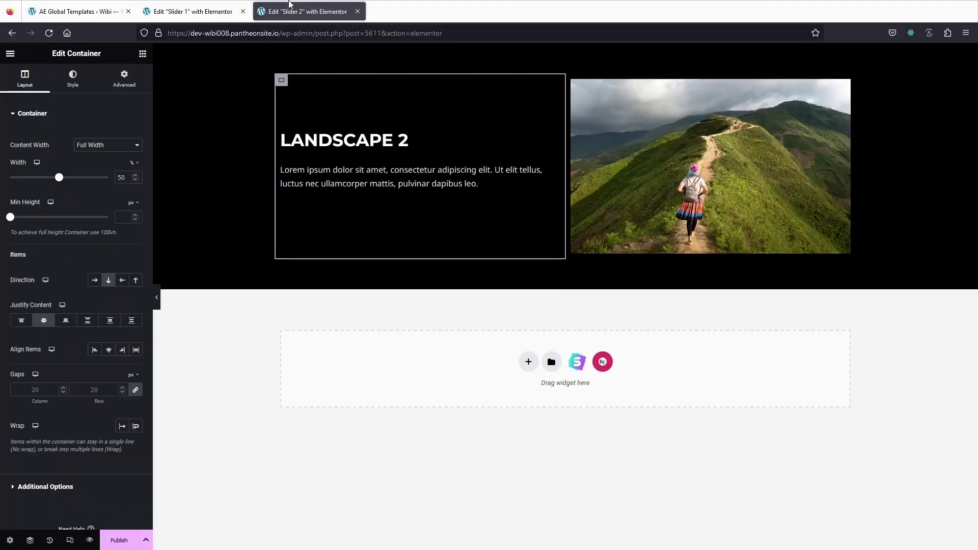
{"action": "left_click", "coordinate": [124, 536]}
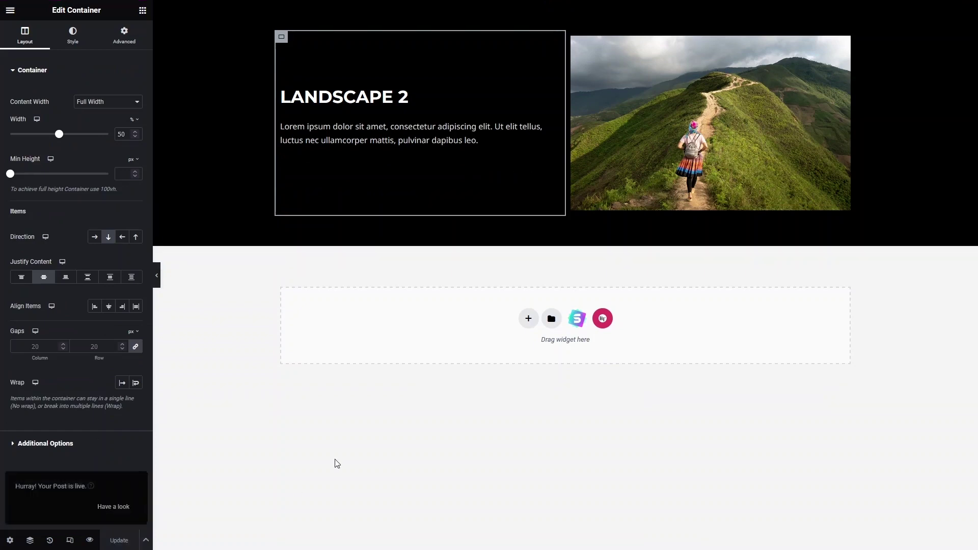
{"action": "left_click", "coordinate": [71, 9]}
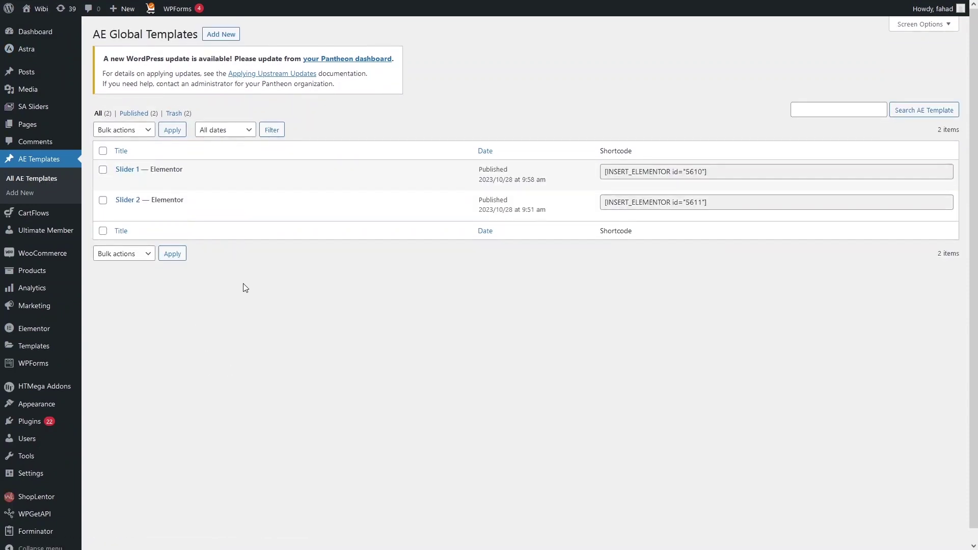
Open the Sample Slider from the SA Sliders list in the editor.
{"action": "mouse_move", "coordinate": [175, 171]}
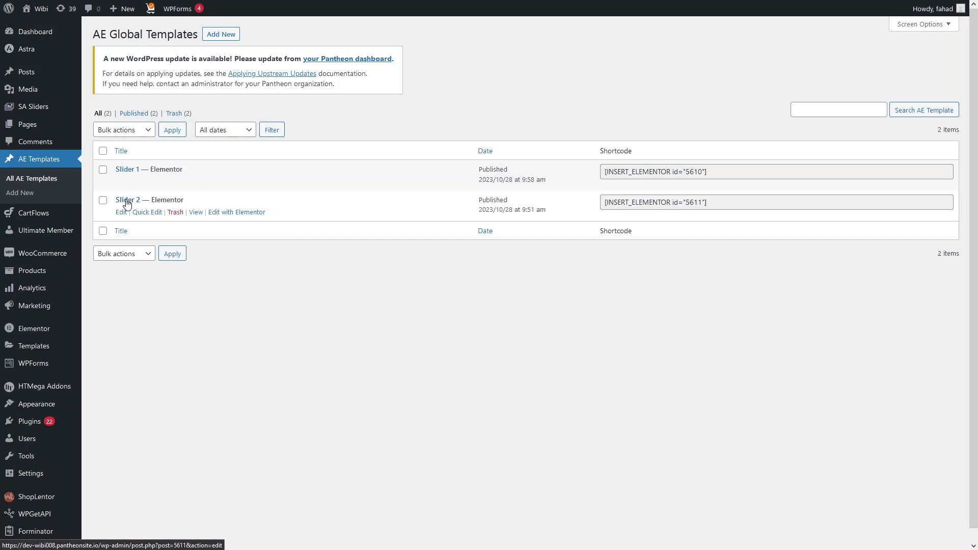
{"action": "mouse_move", "coordinate": [34, 106]}
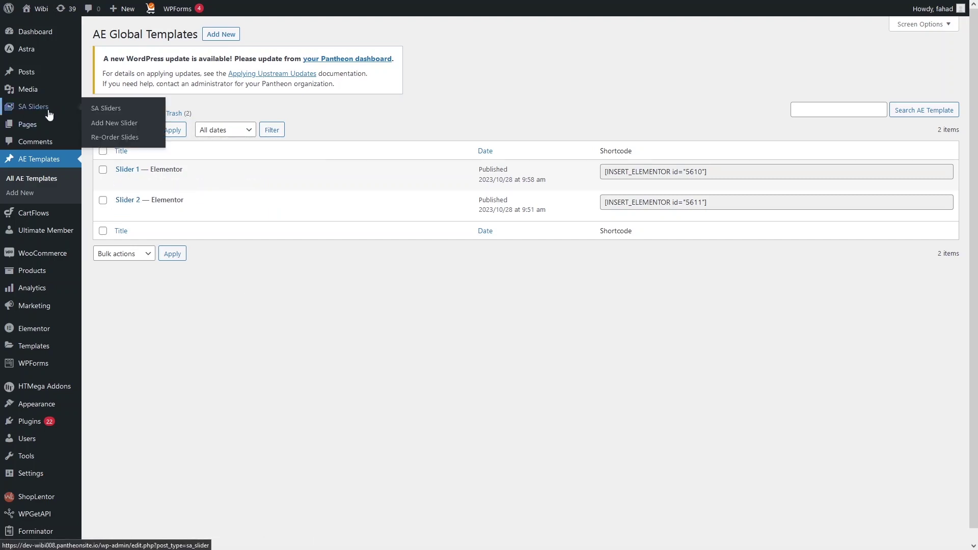
{"action": "left_click", "coordinate": [116, 111]}
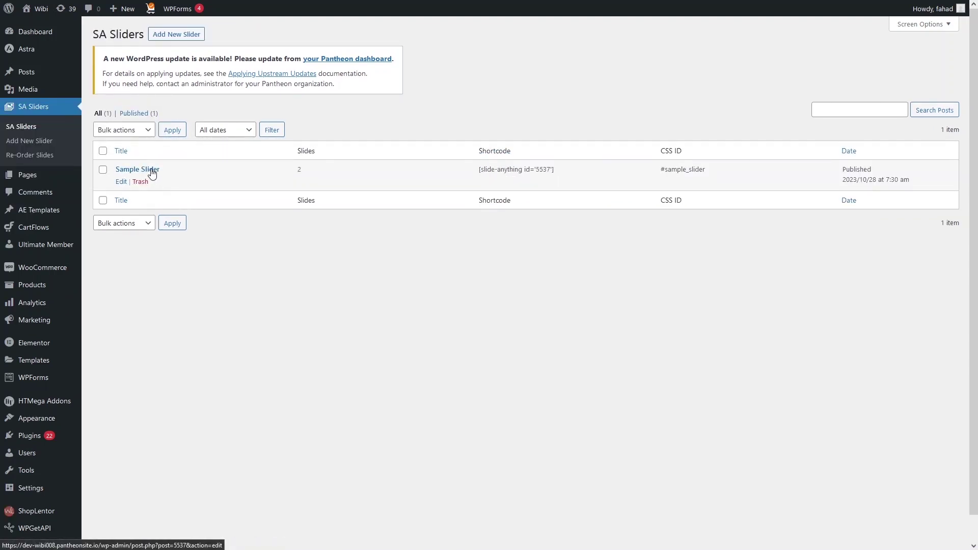
{"action": "left_click", "coordinate": [121, 183]}
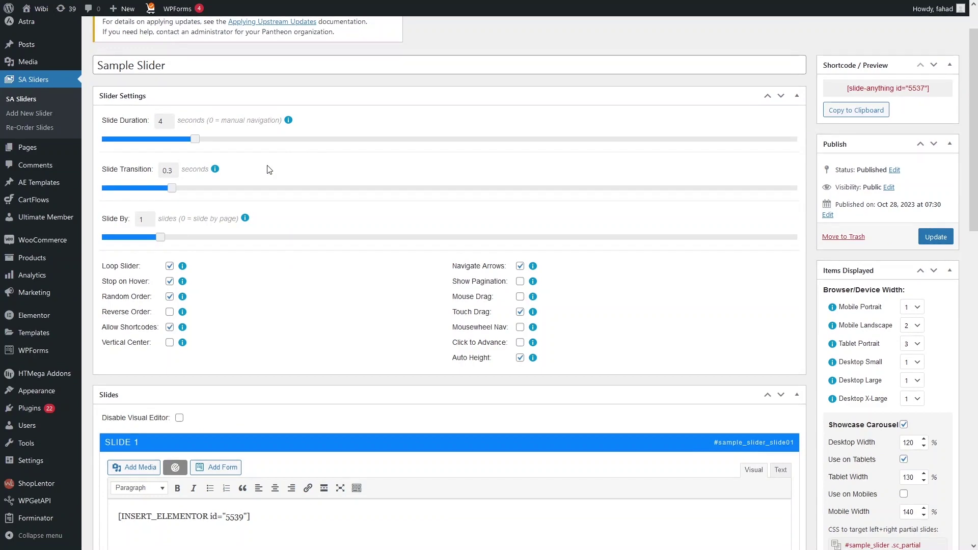
Uncheck Auto Height in the Sample Slider's Slider Settings.
{"action": "scroll", "coordinate": [268, 170], "scroll_direction": "down", "scroll_amount": 1}
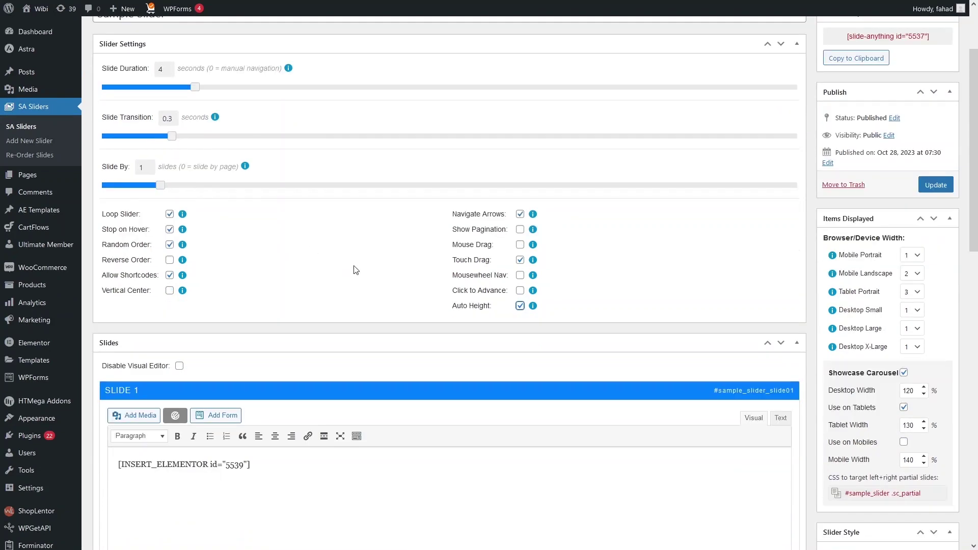
{"action": "left_click", "coordinate": [522, 306]}
{"action": "scroll", "coordinate": [283, 270], "scroll_direction": "up", "scroll_amount": 2}
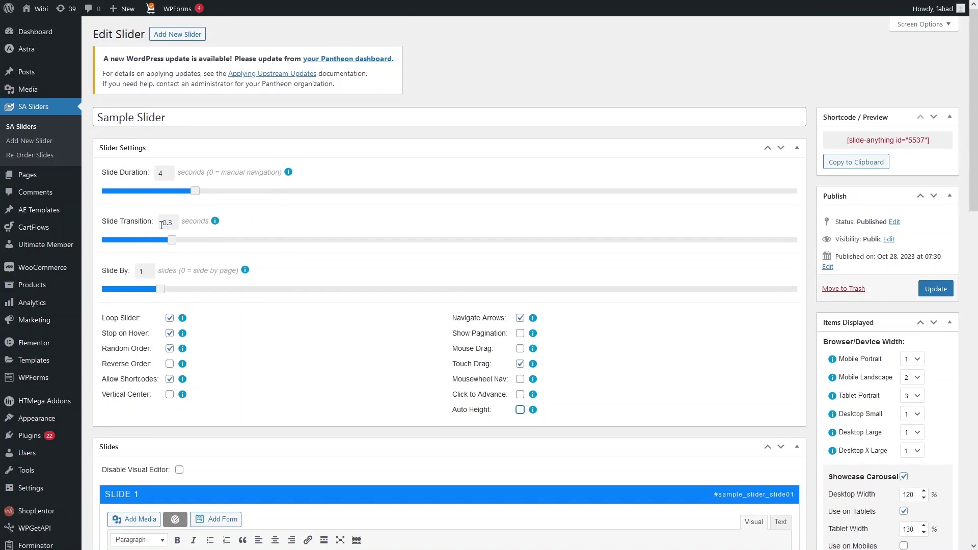
{"action": "scroll", "coordinate": [117, 241], "scroll_direction": "down", "scroll_amount": 1}
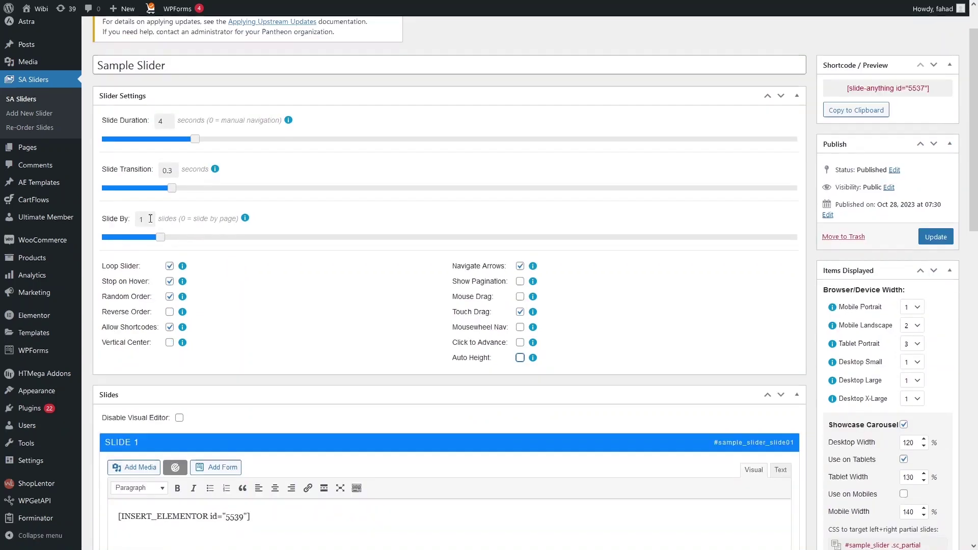
{"action": "scroll", "coordinate": [567, 306], "scroll_direction": "down", "scroll_amount": 3}
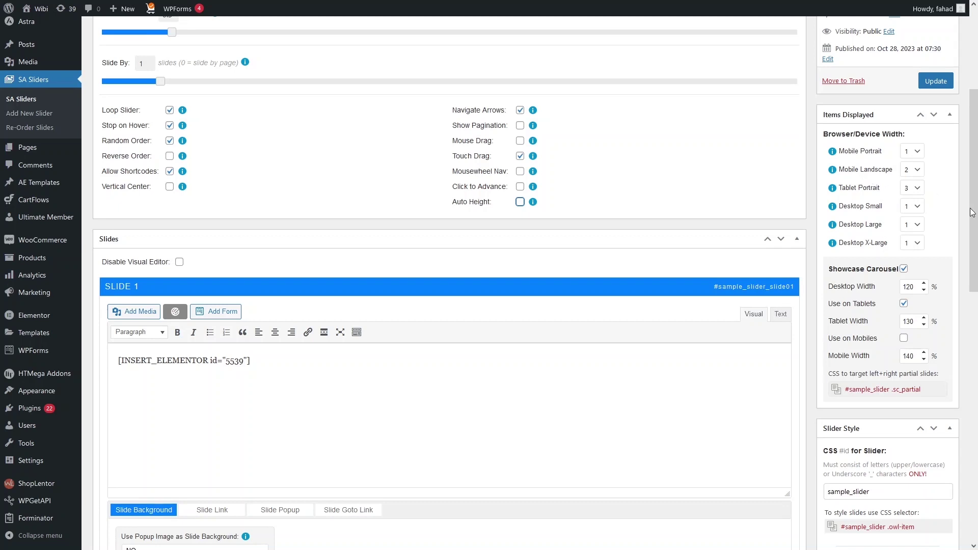
Set Tablet Portrait and Mobile Landscape to 1 item each and update the slider.
{"action": "left_click", "coordinate": [916, 188]}
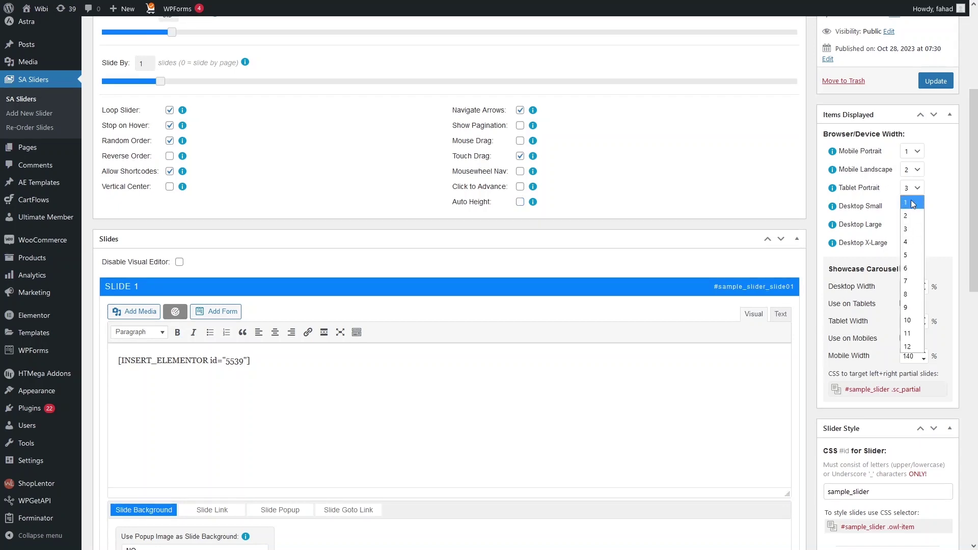
{"action": "left_click", "coordinate": [912, 202]}
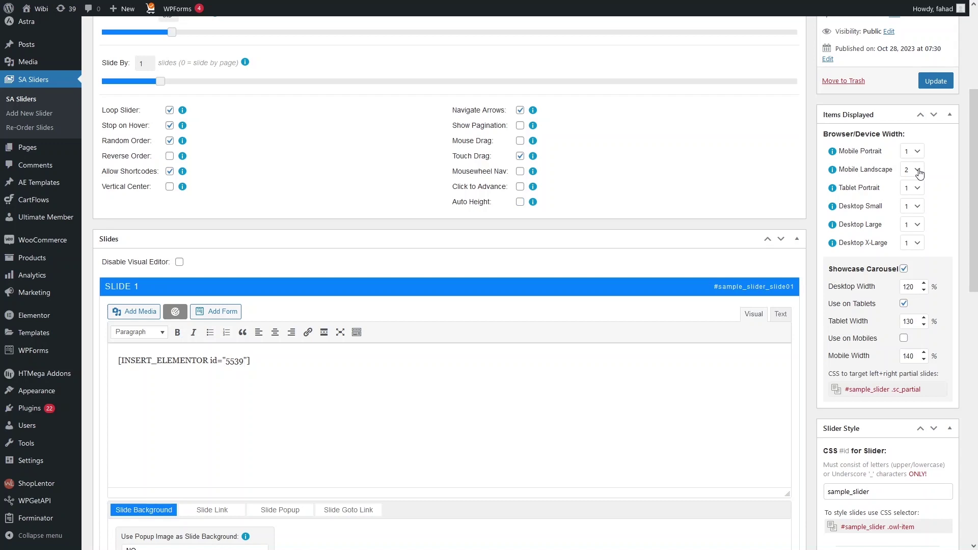
{"action": "left_click", "coordinate": [916, 170]}
{"action": "left_click", "coordinate": [915, 184]}
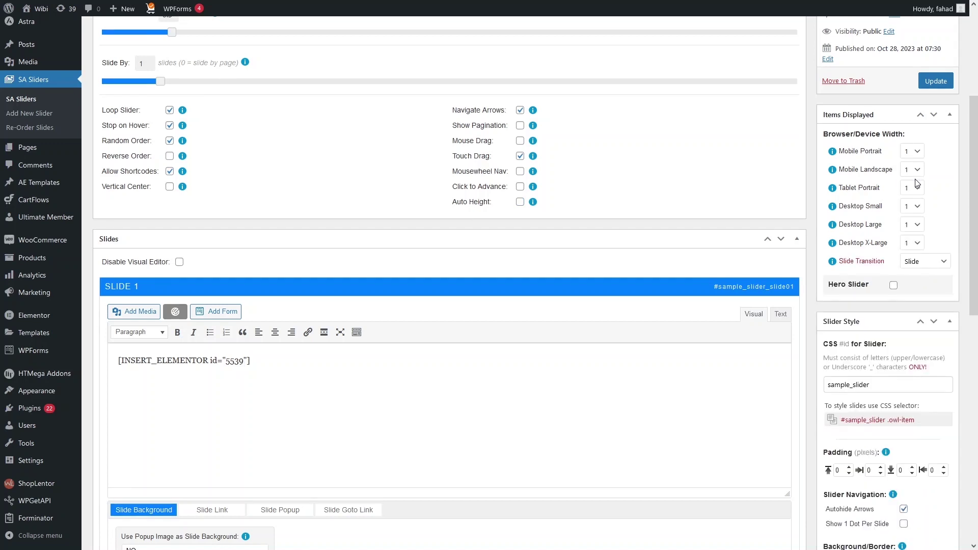
{"action": "left_click", "coordinate": [935, 83]}
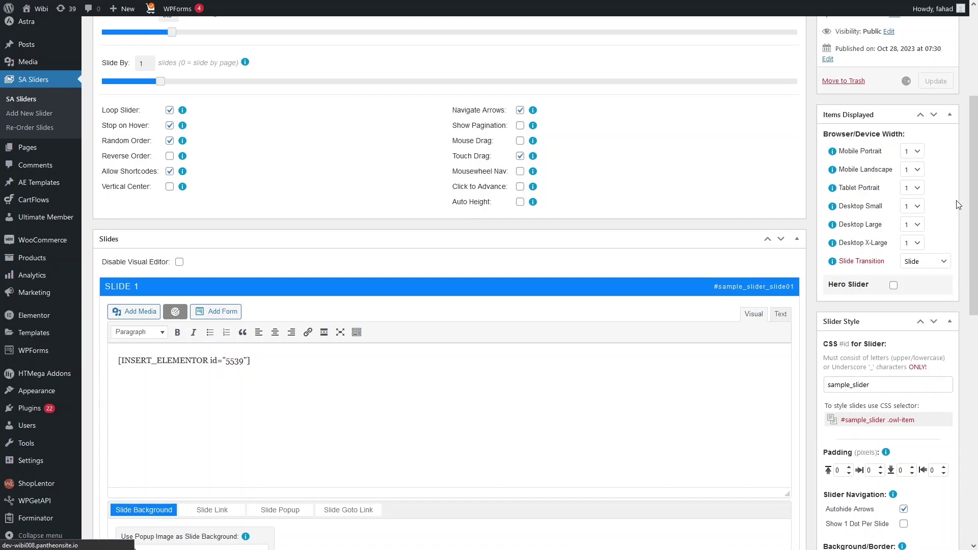
{"action": "scroll", "coordinate": [884, 214], "scroll_direction": "down", "scroll_amount": 9}
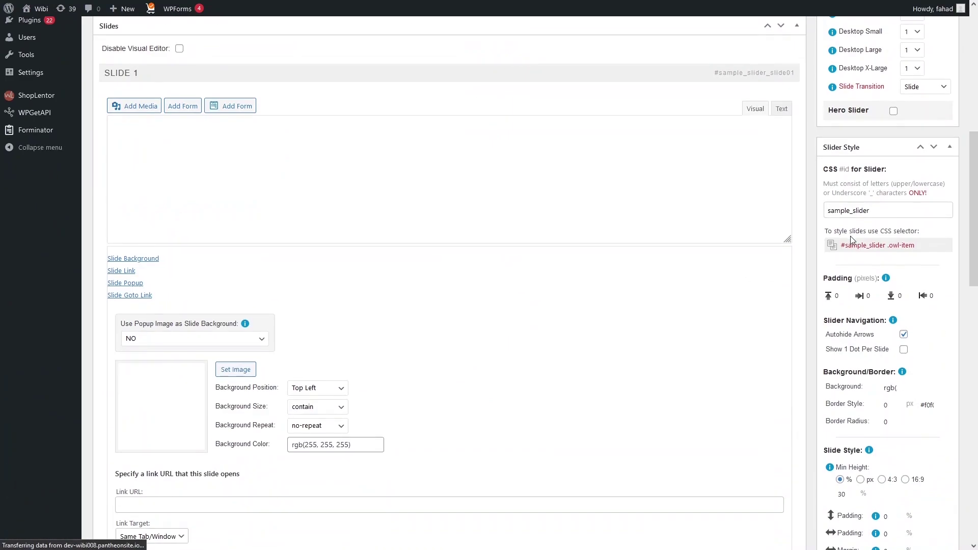
{"action": "scroll", "coordinate": [852, 255], "scroll_direction": "down", "scroll_amount": 1}
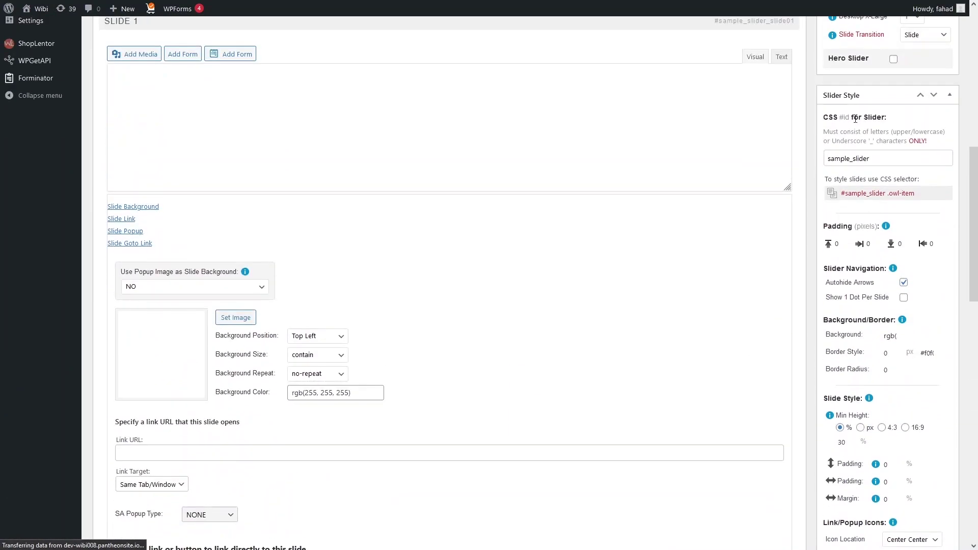
{"action": "scroll", "coordinate": [866, 234], "scroll_direction": "down", "scroll_amount": 1}
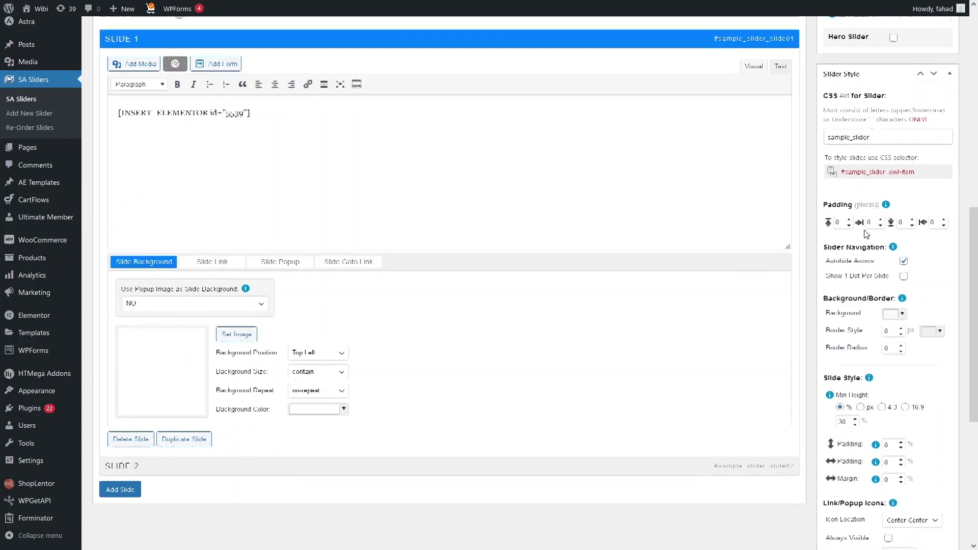
{"action": "scroll", "coordinate": [866, 233], "scroll_direction": "down", "scroll_amount": 1}
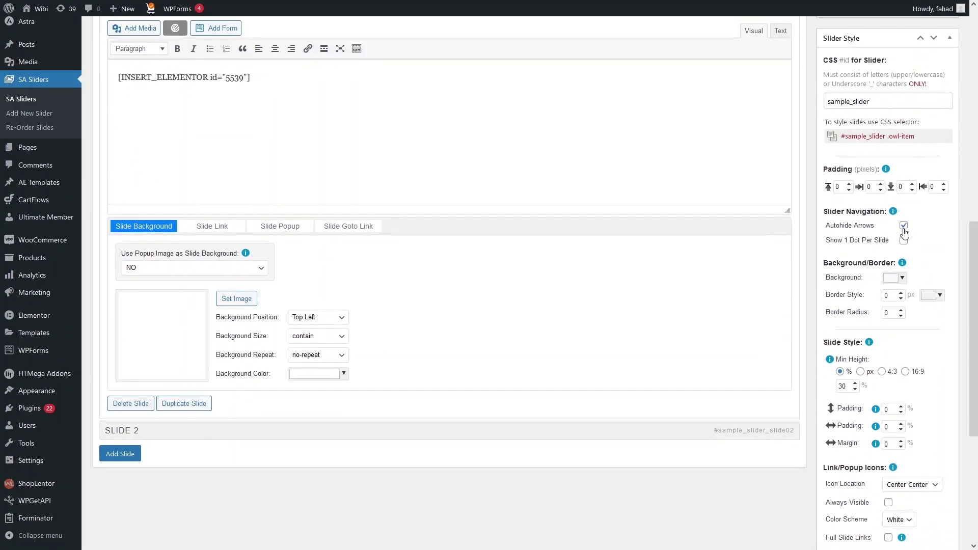
{"action": "scroll", "coordinate": [903, 230], "scroll_direction": "down", "scroll_amount": 1}
{"action": "scroll", "coordinate": [866, 288], "scroll_direction": "down", "scroll_amount": 1}
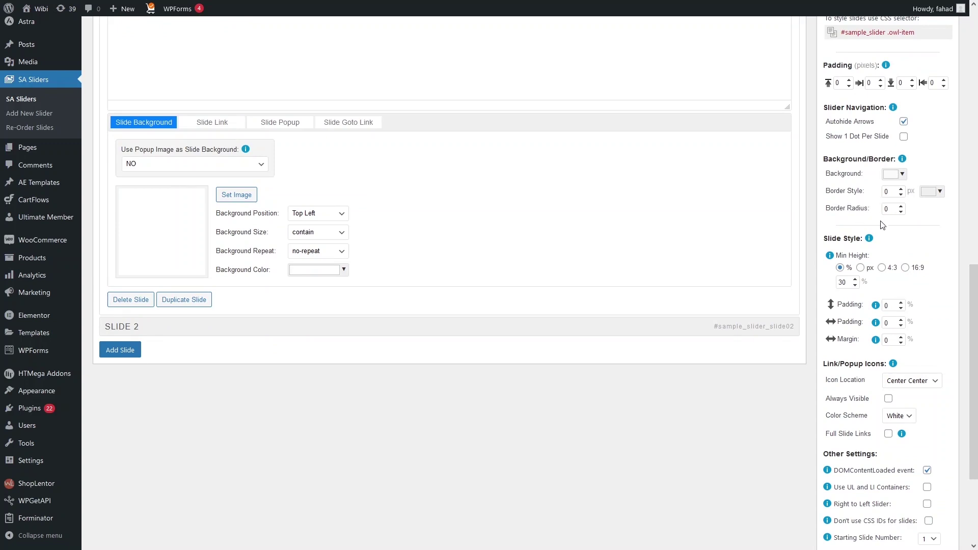
{"action": "scroll", "coordinate": [875, 220], "scroll_direction": "down", "scroll_amount": 1}
{"action": "scroll", "coordinate": [875, 220], "scroll_direction": "down", "scroll_amount": 3}
{"action": "mouse_move", "coordinate": [860, 107]}
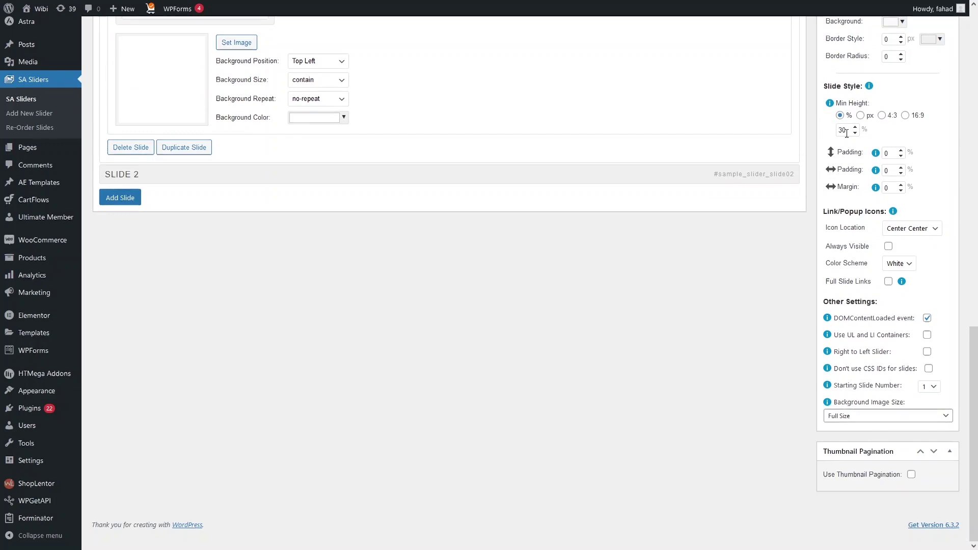
{"action": "mouse_move", "coordinate": [875, 188]}
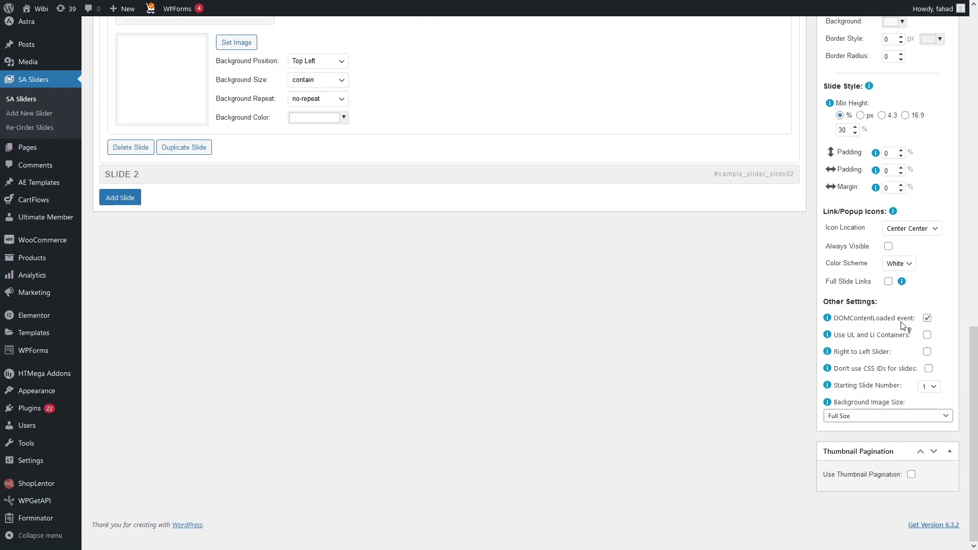
{"action": "scroll", "coordinate": [438, 270], "scroll_direction": "up", "scroll_amount": 3}
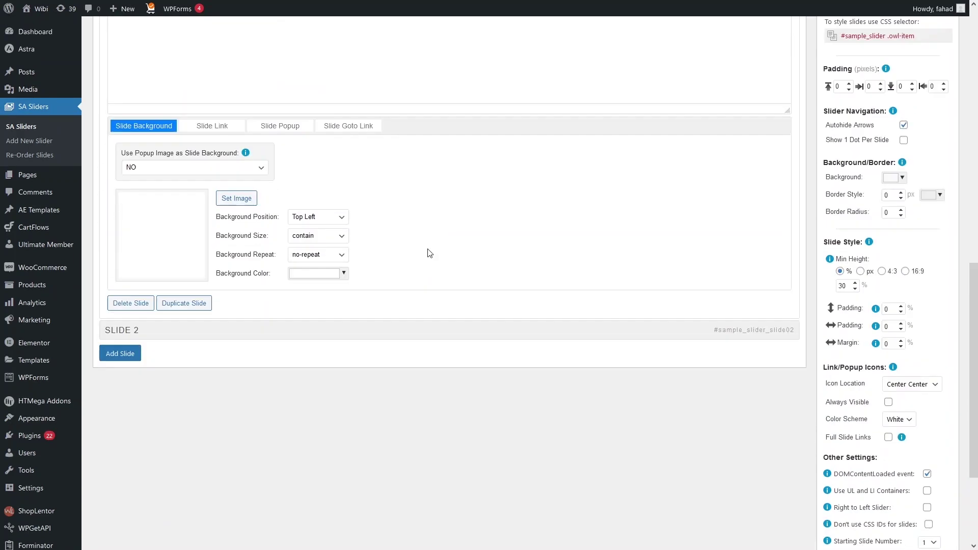
{"action": "scroll", "coordinate": [429, 253], "scroll_direction": "up", "scroll_amount": 4}
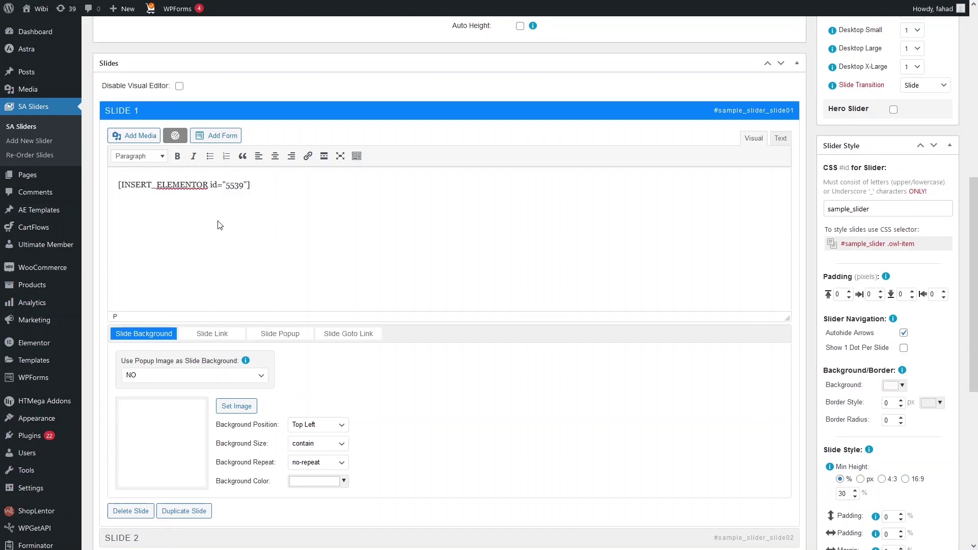
Replace Slide 1's old shortcode with Slider 1's [INSERT_ELEMENTOR id="5610"] copied from AE Templates.
{"action": "left_click_drag", "start_coordinate": [252, 186], "coordinate": [121, 186]}
{"action": "key", "text": "BackSpace"}
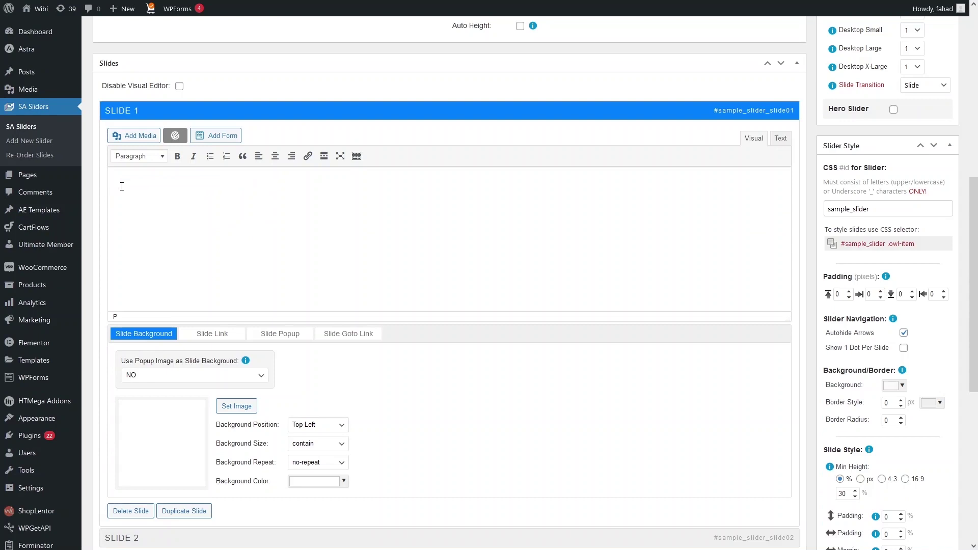
{"action": "mouse_move", "coordinate": [49, 213]}
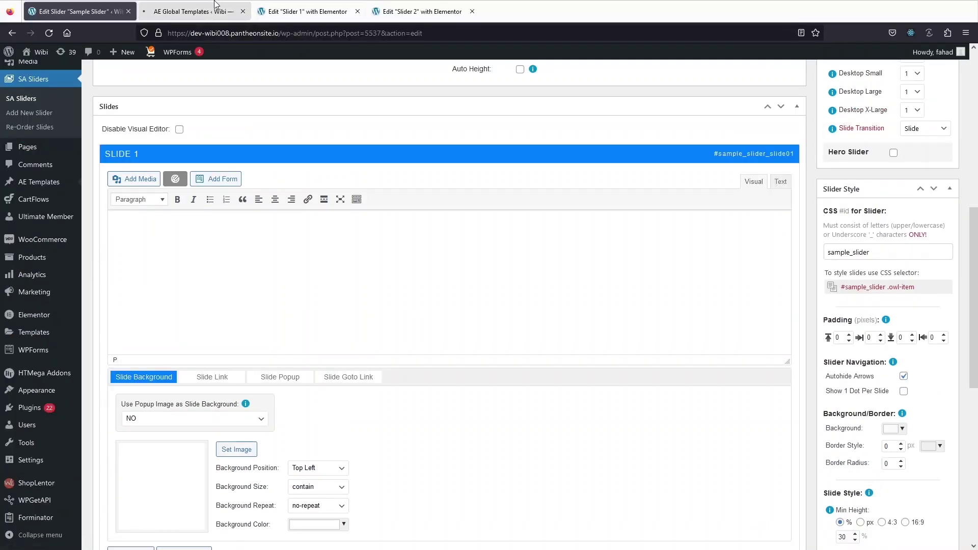
{"action": "left_click", "coordinate": [214, 7]}
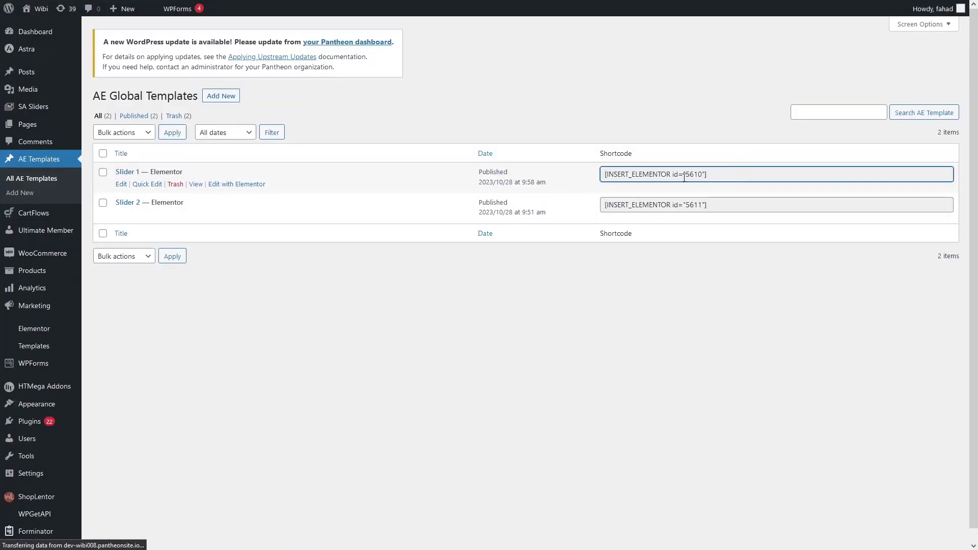
{"action": "left_click", "coordinate": [604, 175]}
{"action": "key", "text": "ctrl+c"}
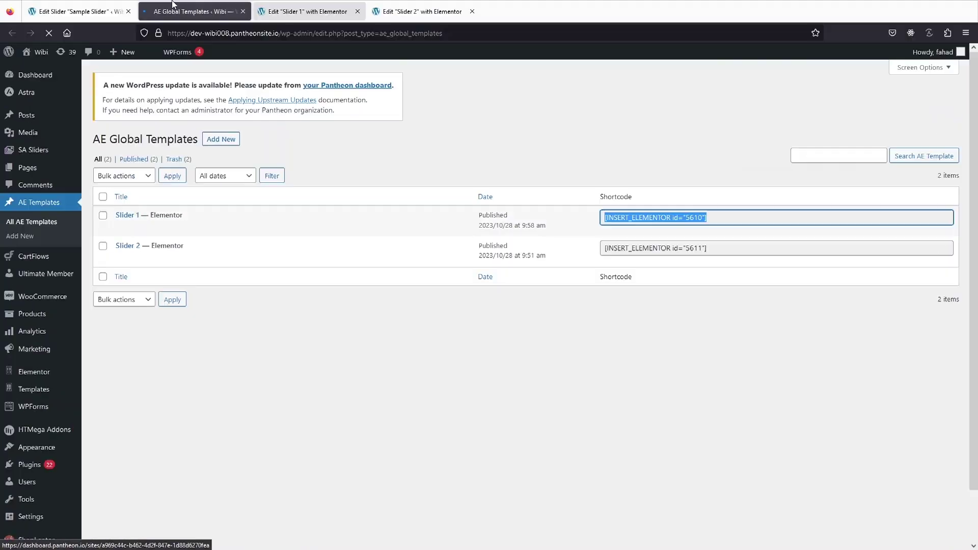
{"action": "left_click", "coordinate": [128, 8]}
{"action": "left_click", "coordinate": [232, 211]}
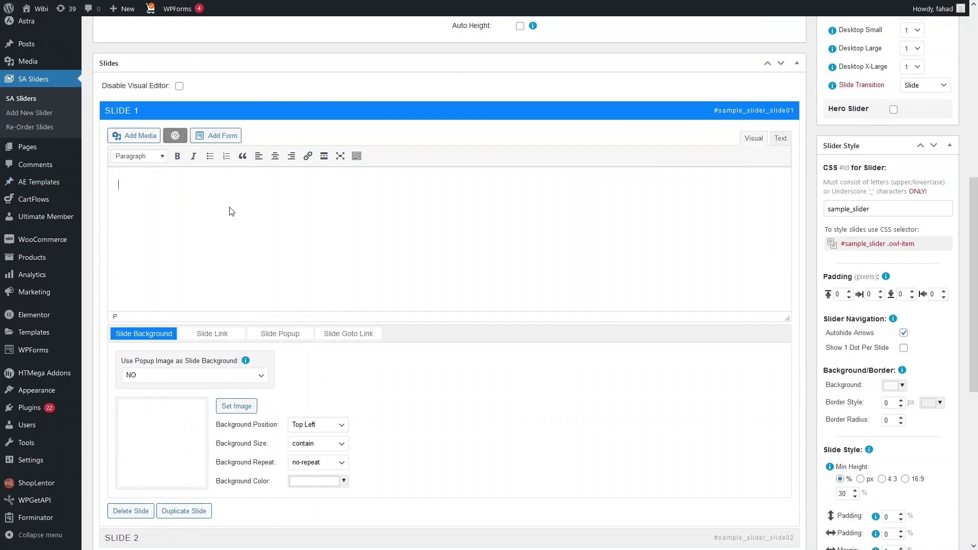
{"action": "key", "text": "ctrl+v"}
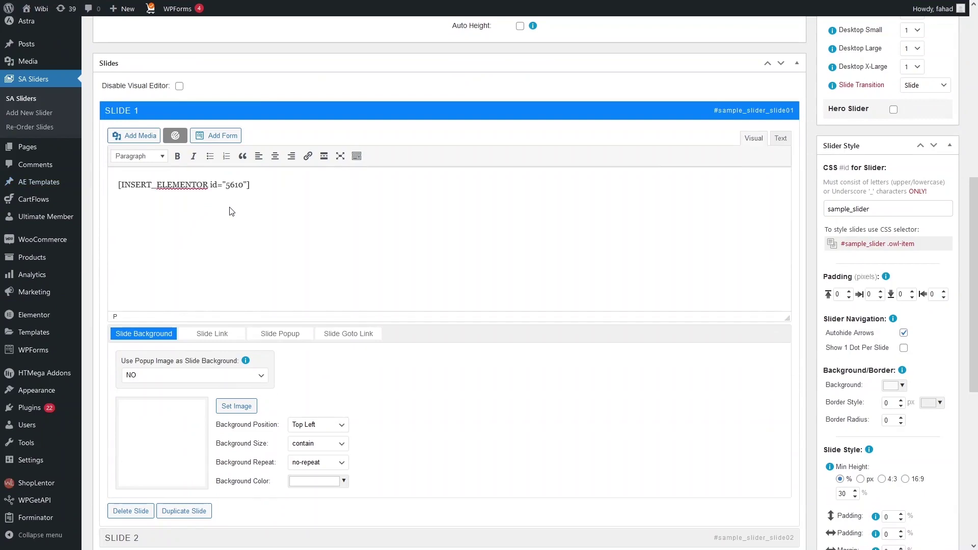
Delete the old shortcode from Slide 2.
{"action": "scroll", "coordinate": [232, 211], "scroll_direction": "down", "scroll_amount": 6}
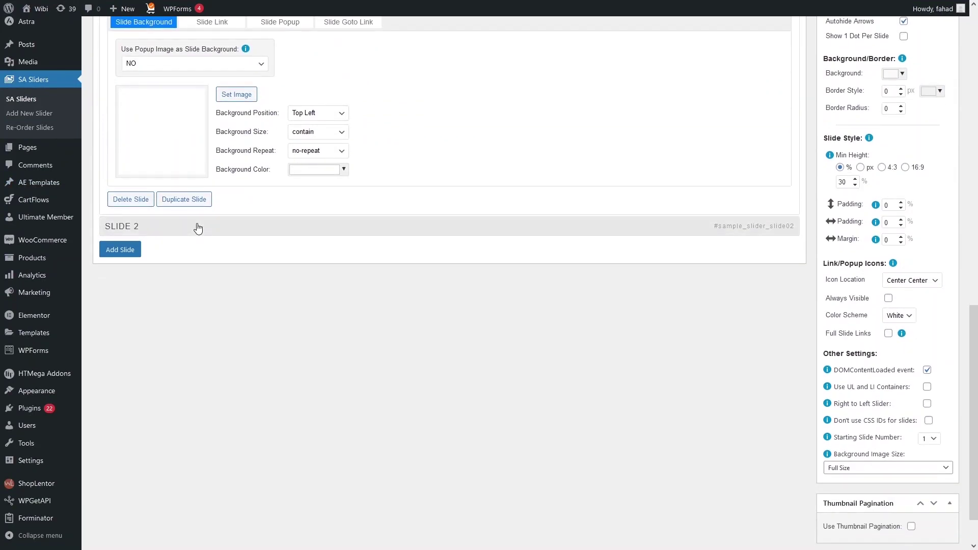
{"action": "left_click", "coordinate": [198, 227]}
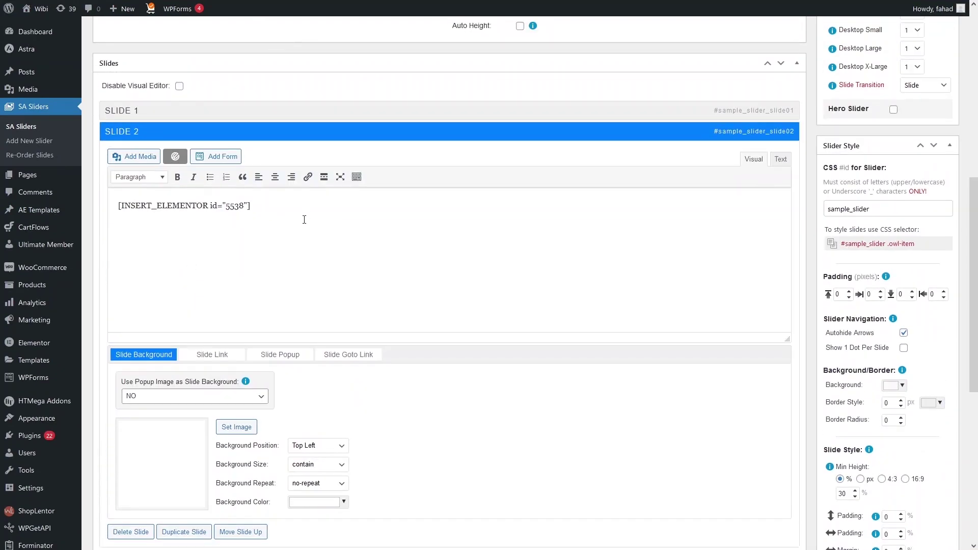
{"action": "left_click_drag", "start_coordinate": [304, 219], "coordinate": [113, 200]}
{"action": "key", "text": "BackSpace"}
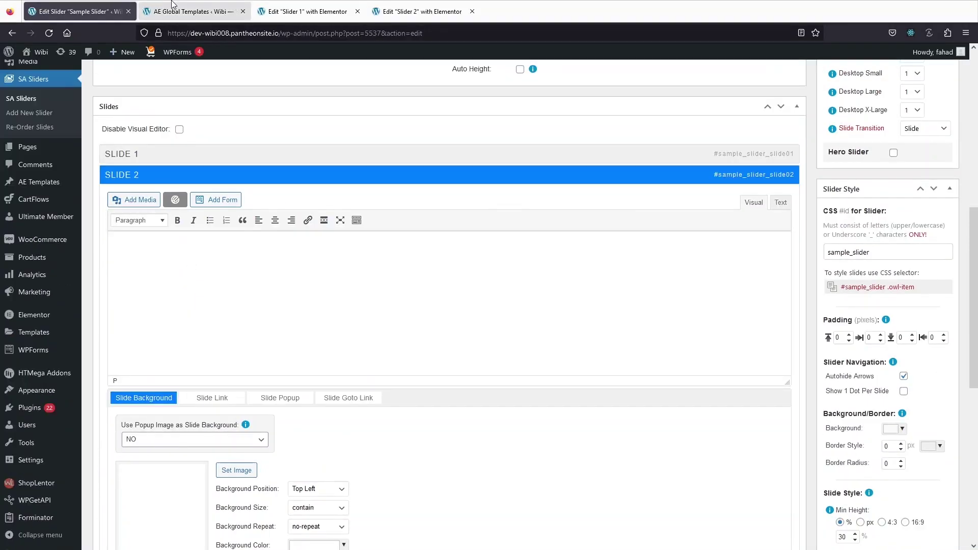
Copy Slider 2's shortcode from AE Templates and paste [INSERT_ELEMENTOR id="5611"] into Slide 2.
{"action": "left_click", "coordinate": [219, 7]}
{"action": "left_click", "coordinate": [725, 202]}
{"action": "key", "text": "ctrl+c"}
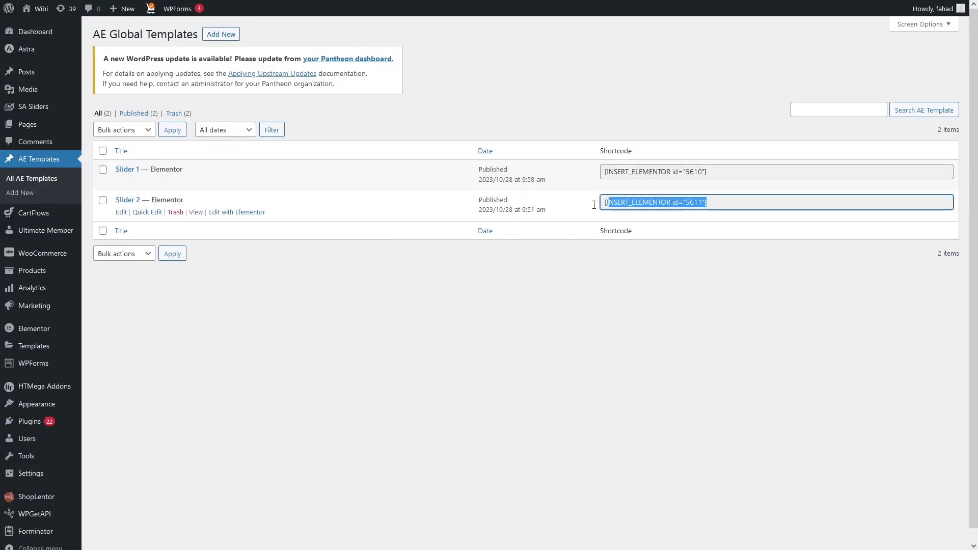
{"action": "mouse_move", "coordinate": [321, 4]}
{"action": "left_click", "coordinate": [76, 11]}
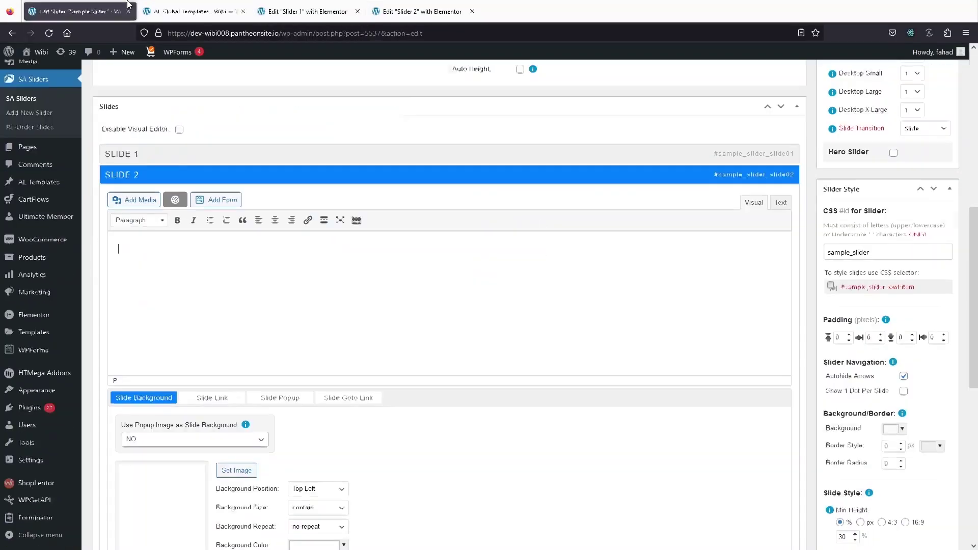
{"action": "key", "text": "ctrl+v"}
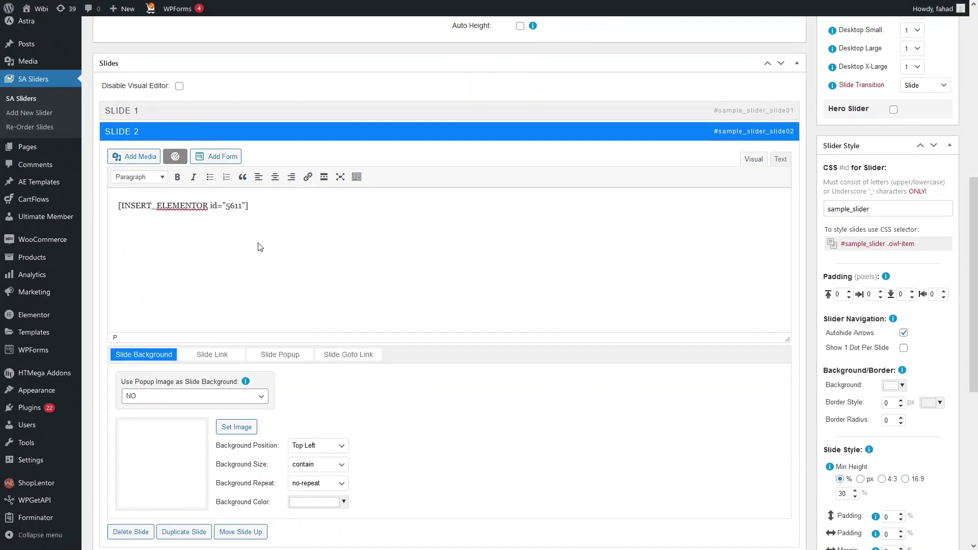
{"action": "scroll", "coordinate": [261, 250], "scroll_direction": "down", "scroll_amount": 4}
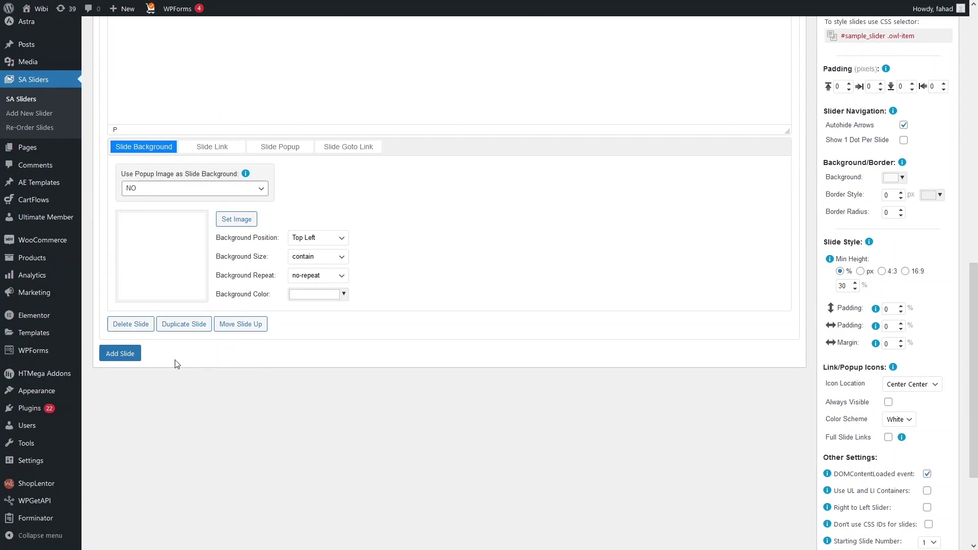
Update the Sample Slider and visit the live Outdoor Adventure home page.
{"action": "left_click", "coordinate": [118, 360]}
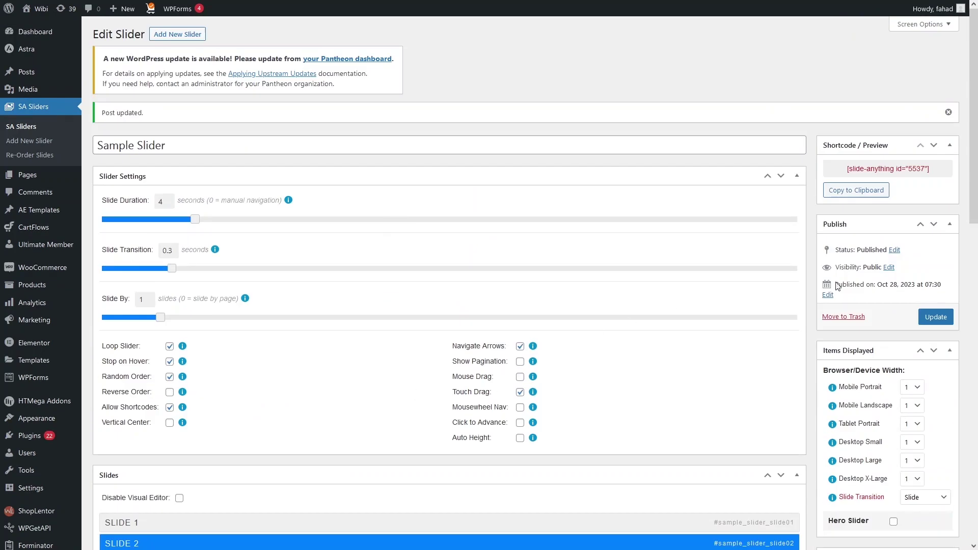
{"action": "left_click", "coordinate": [933, 325]}
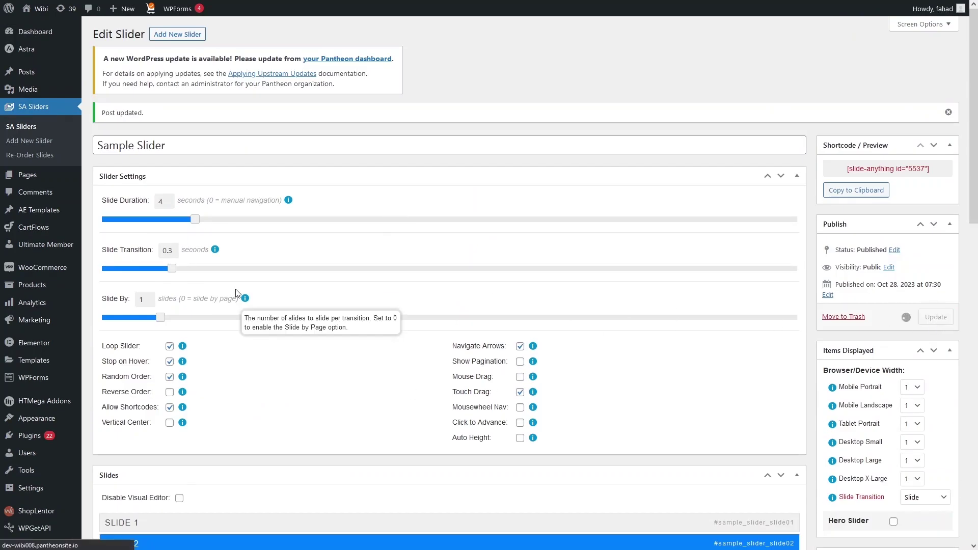
{"action": "mouse_move", "coordinate": [37, 9]}
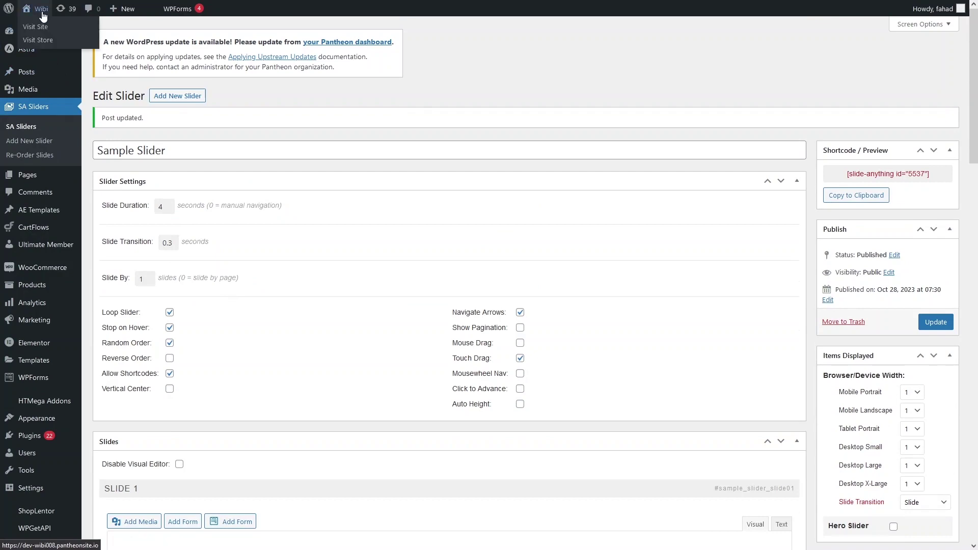
{"action": "left_click", "coordinate": [46, 31], "text": "ctrl"}
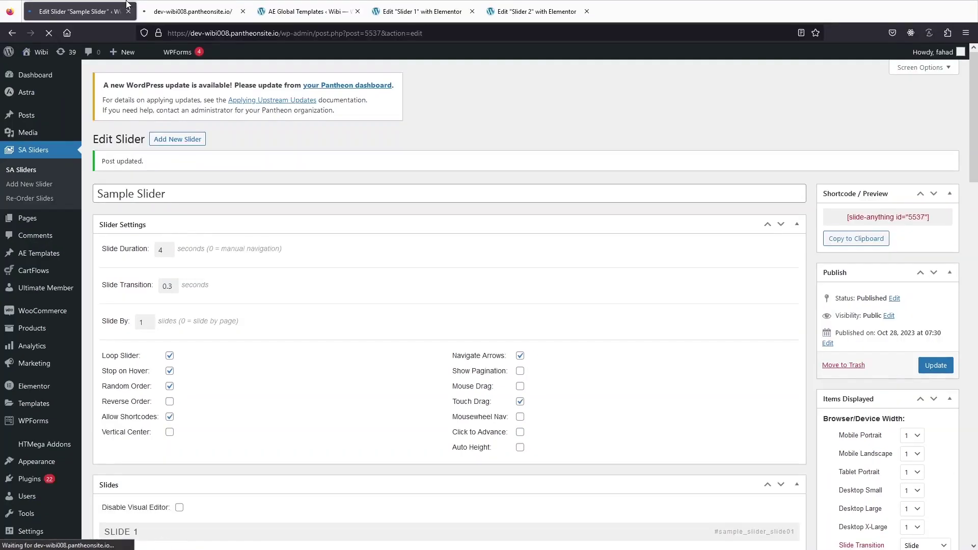
{"action": "left_click", "coordinate": [192, 11]}
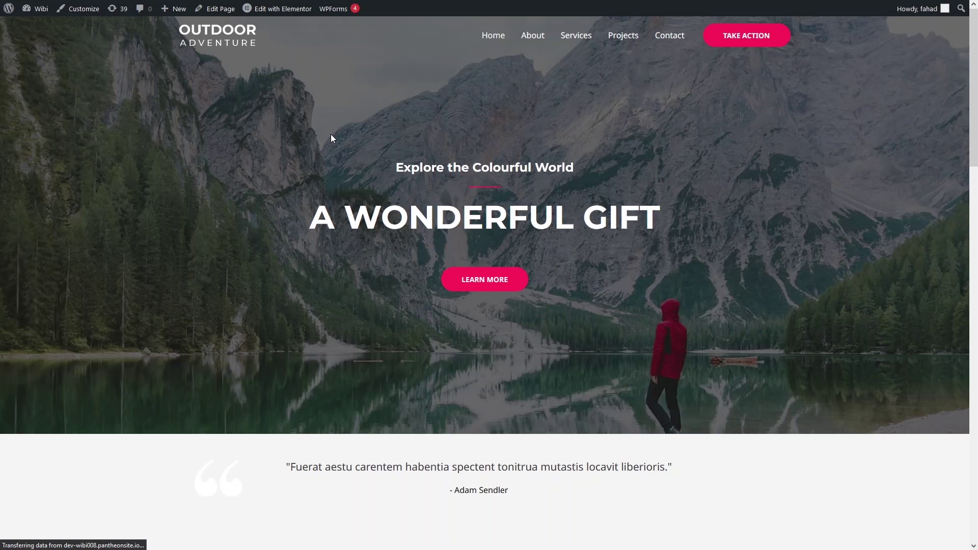
Open the Outdoor Adventure home page with Edit with Elementor from the admin bar.
{"action": "mouse_move", "coordinate": [284, 17]}
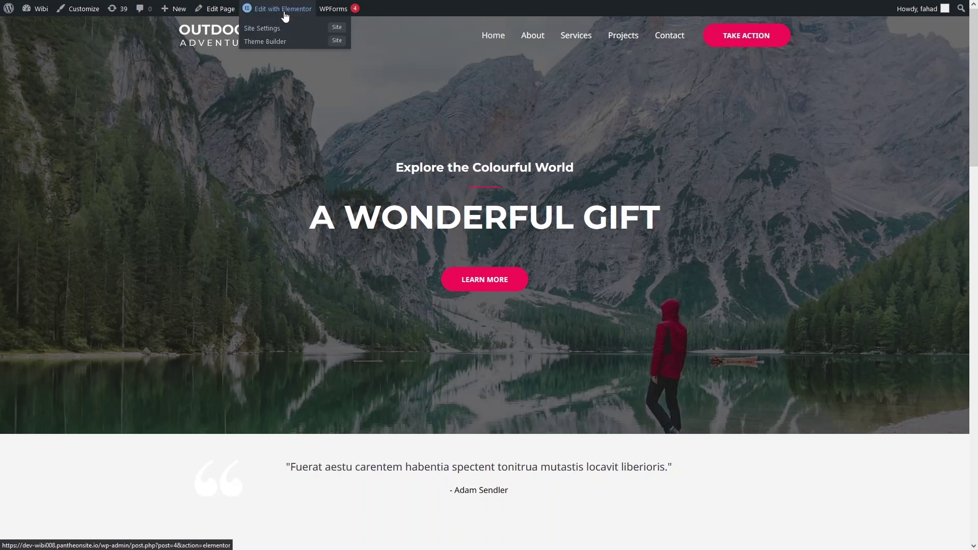
{"action": "left_click", "coordinate": [285, 17]}
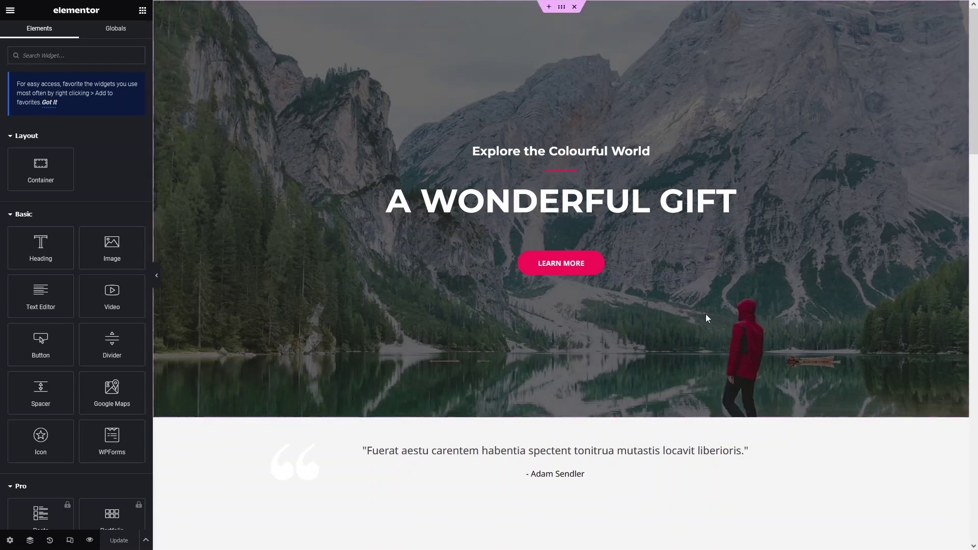
Add a new single-column container directly below the quote section.
{"action": "scroll", "coordinate": [963, 95], "scroll_direction": "down", "scroll_amount": 6}
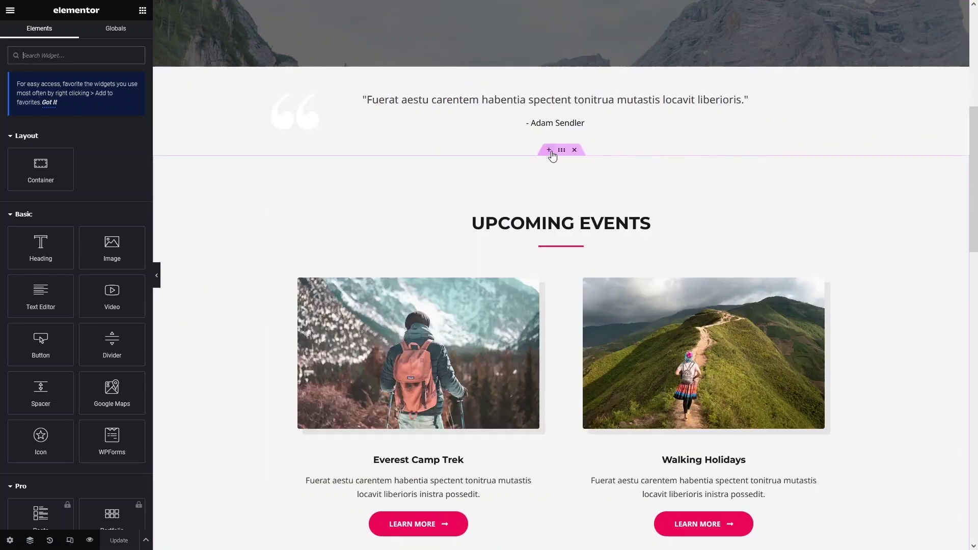
{"action": "left_click", "coordinate": [549, 151]}
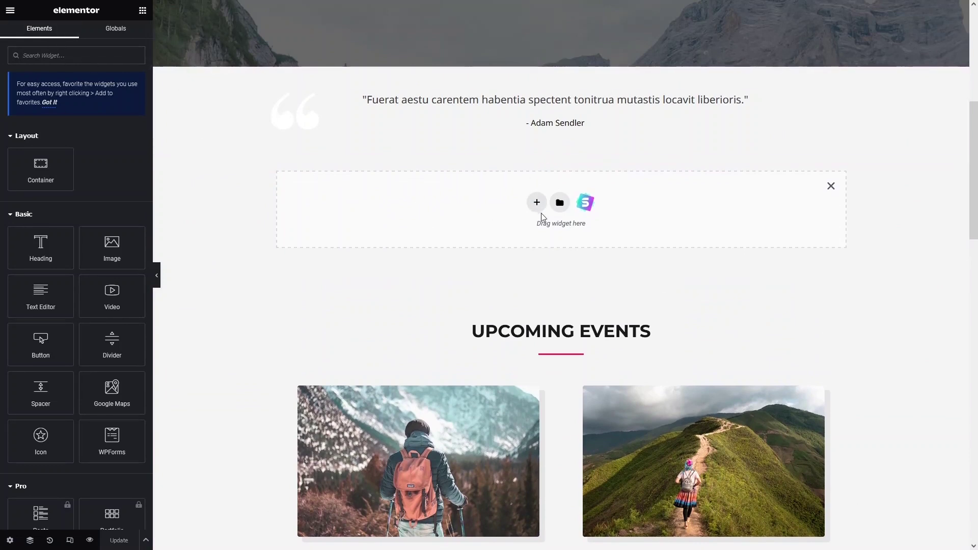
{"action": "left_click", "coordinate": [535, 203]}
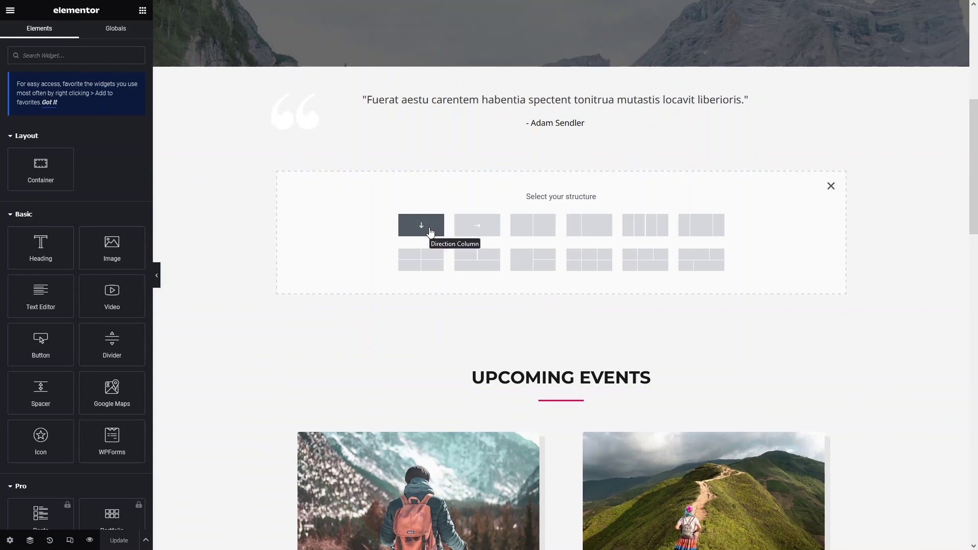
{"action": "left_click", "coordinate": [402, 232]}
Search the widgets for 'shor' and place a Shortcode widget in the new container.
{"action": "left_click", "coordinate": [143, 10]}
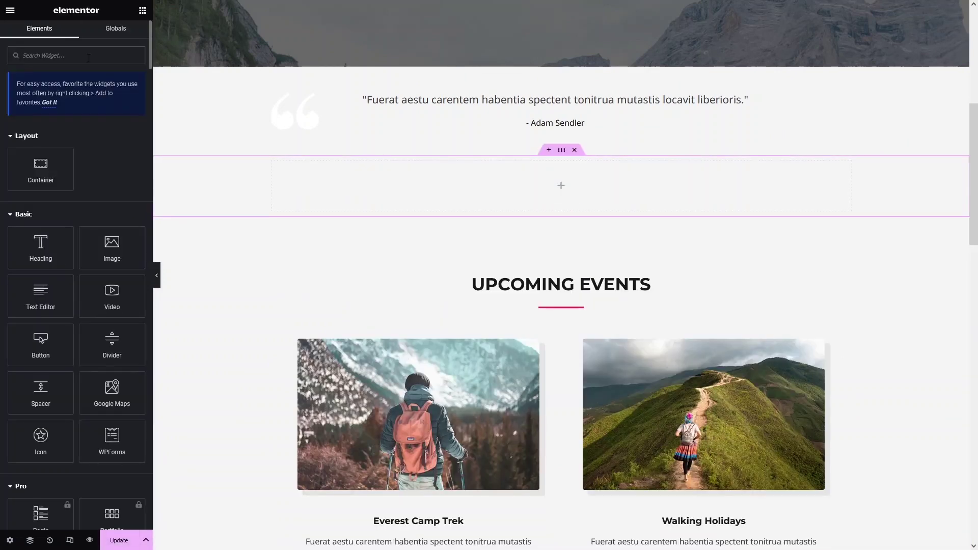
{"action": "type", "text": "short"}
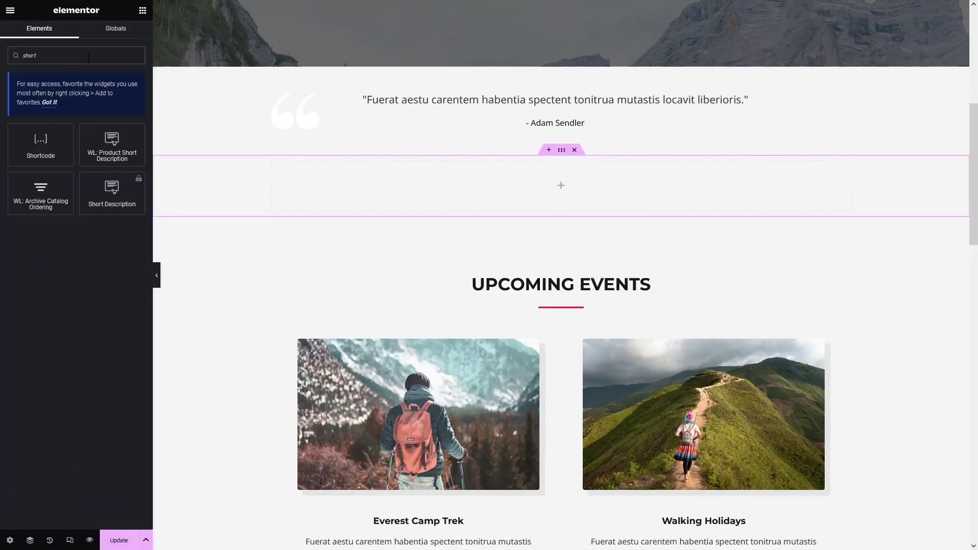
{"action": "left_click_drag", "start_coordinate": [41, 148], "coordinate": [558, 201]}
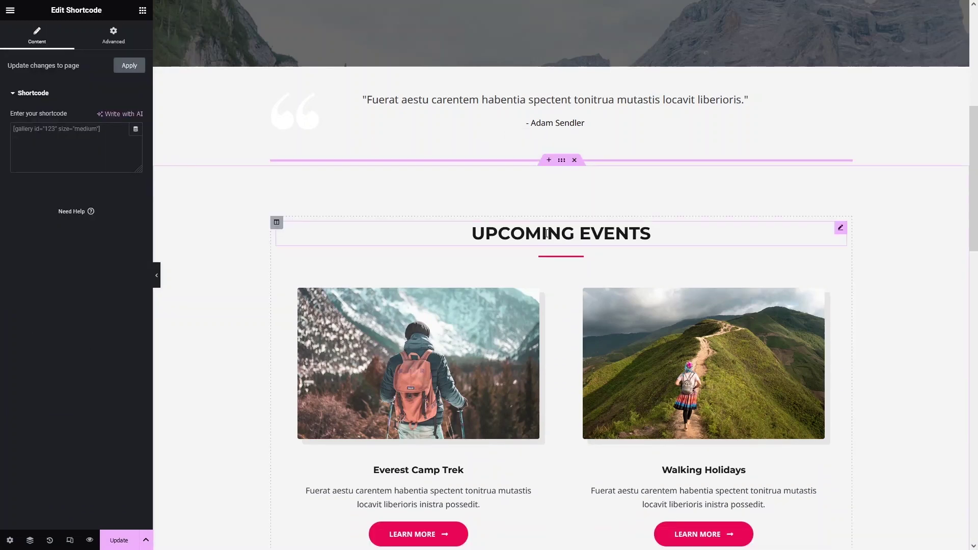
{"action": "left_click", "coordinate": [52, 138]}
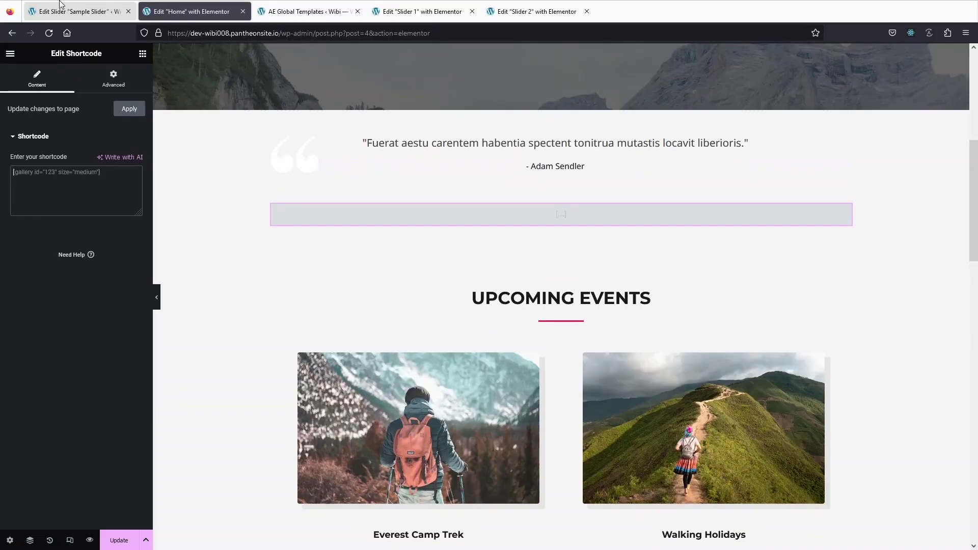
Copy the Sample Slider's [slide-anything id="5537"] shortcode and return to the Elementor editor.
{"action": "left_click", "coordinate": [61, 10]}
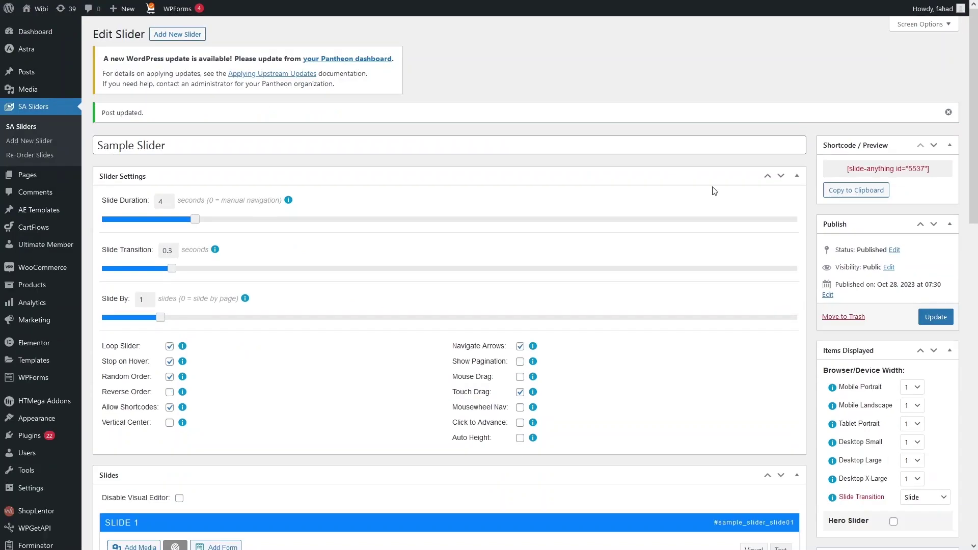
{"action": "left_click", "coordinate": [873, 192]}
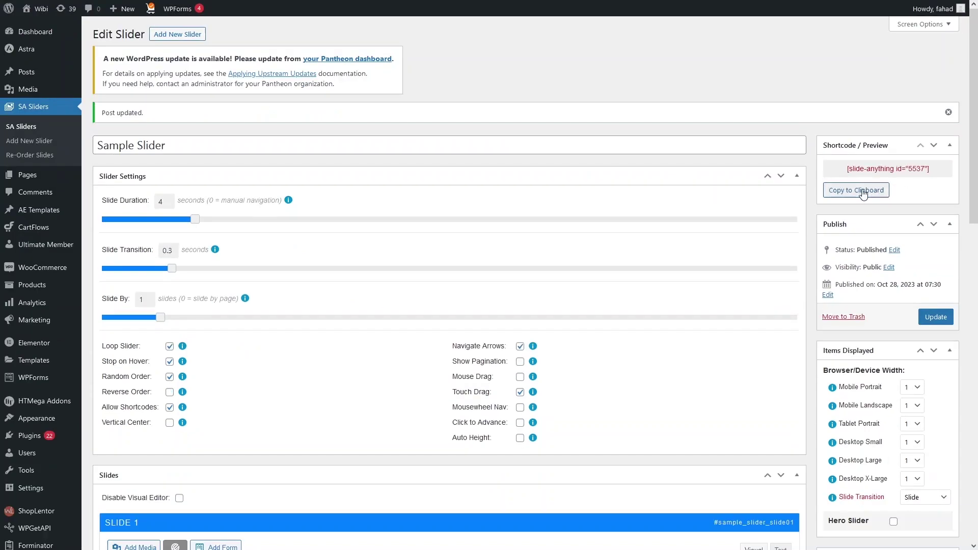
{"action": "left_click", "coordinate": [881, 195]}
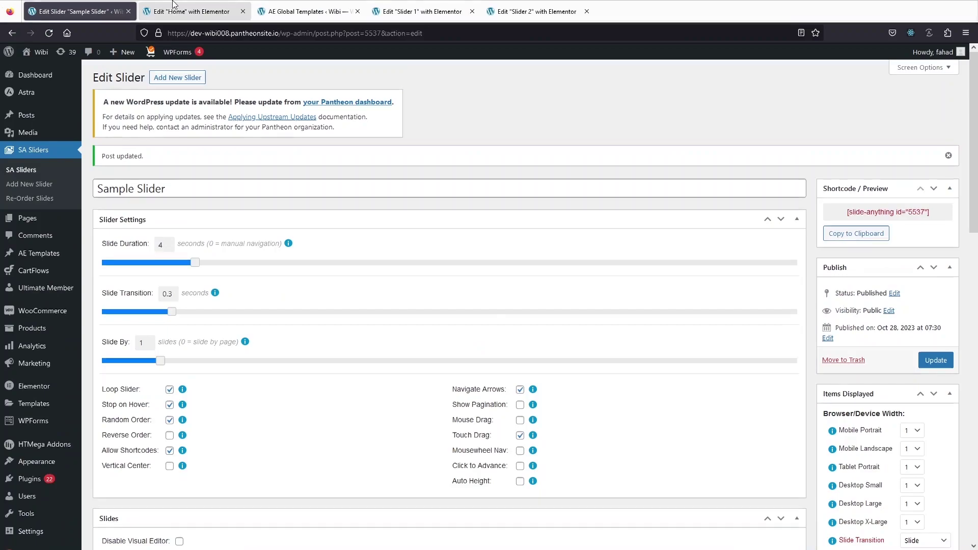
{"action": "left_click", "coordinate": [173, 3]}
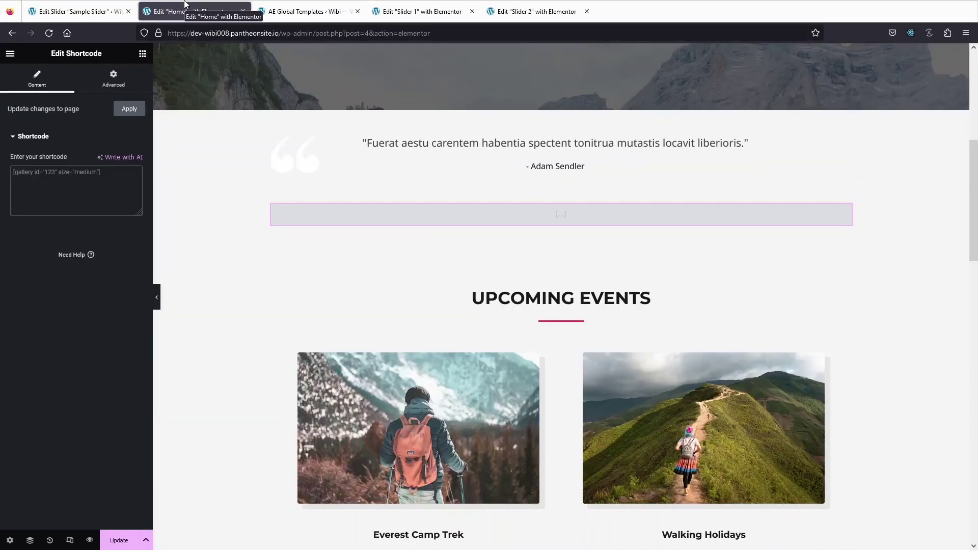
Paste [slide-anything id="5537"] into the Shortcode widget and apply it.
{"action": "key", "text": "ctrl+v"}
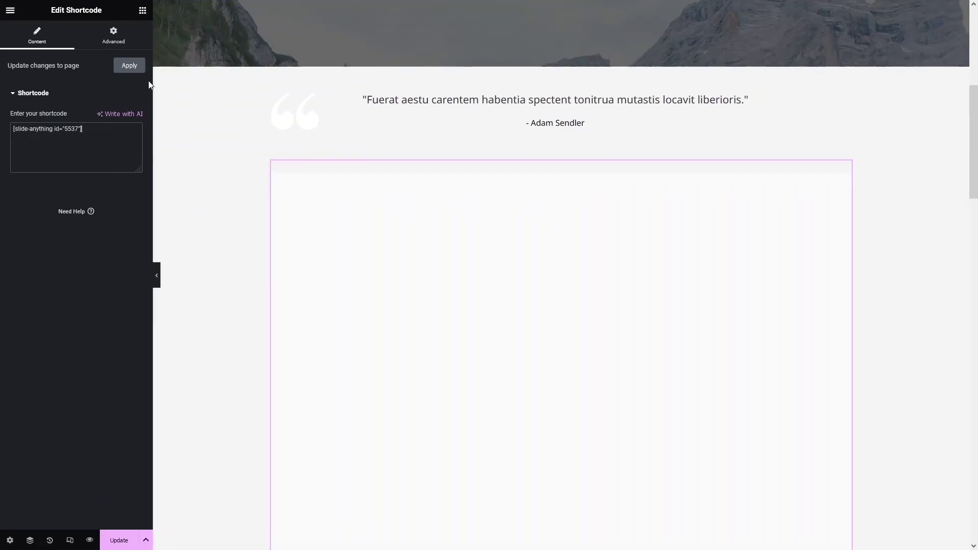
{"action": "left_click", "coordinate": [129, 65]}
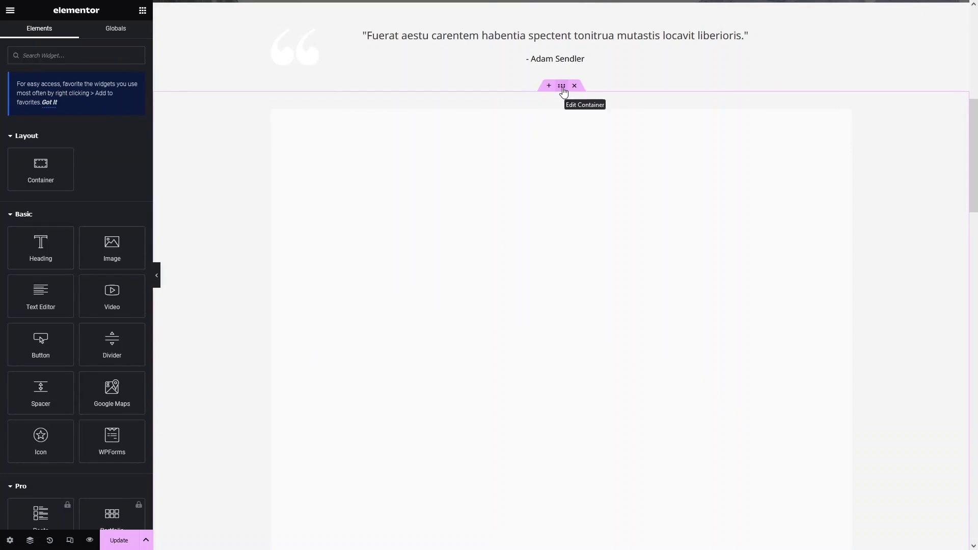
Set the slider container's Content Width to Full Width, update the page, and preview it.
{"action": "left_click", "coordinate": [563, 90]}
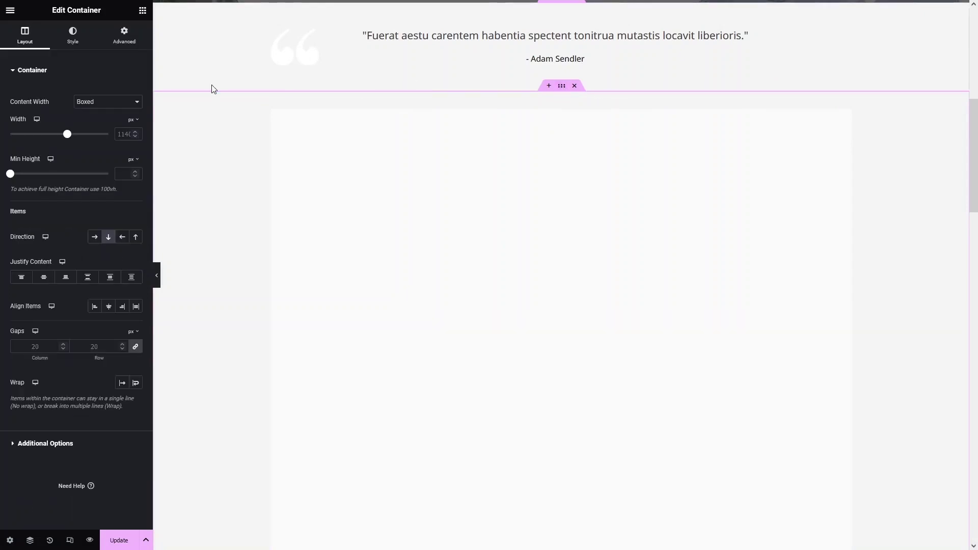
{"action": "left_click", "coordinate": [92, 102]}
{"action": "left_click", "coordinate": [90, 128]}
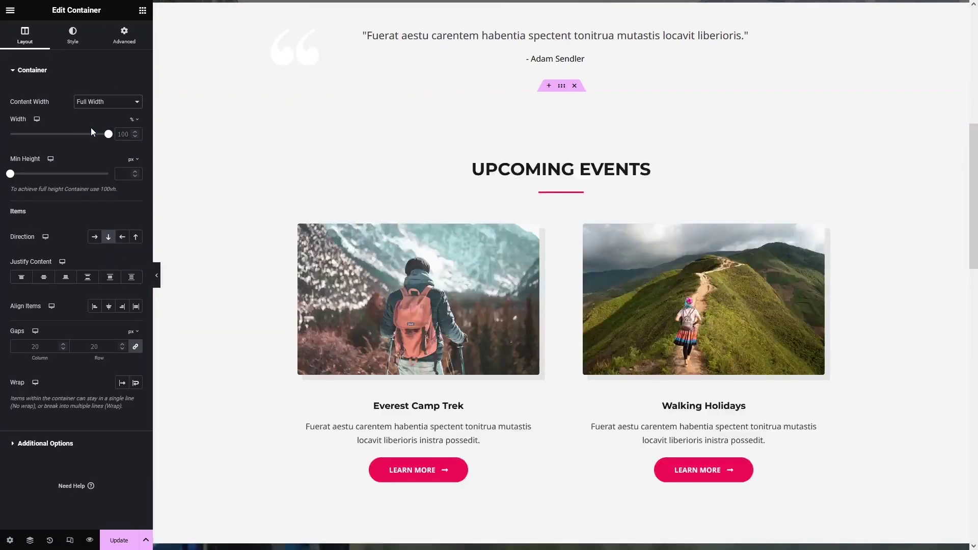
{"action": "left_click", "coordinate": [116, 532]}
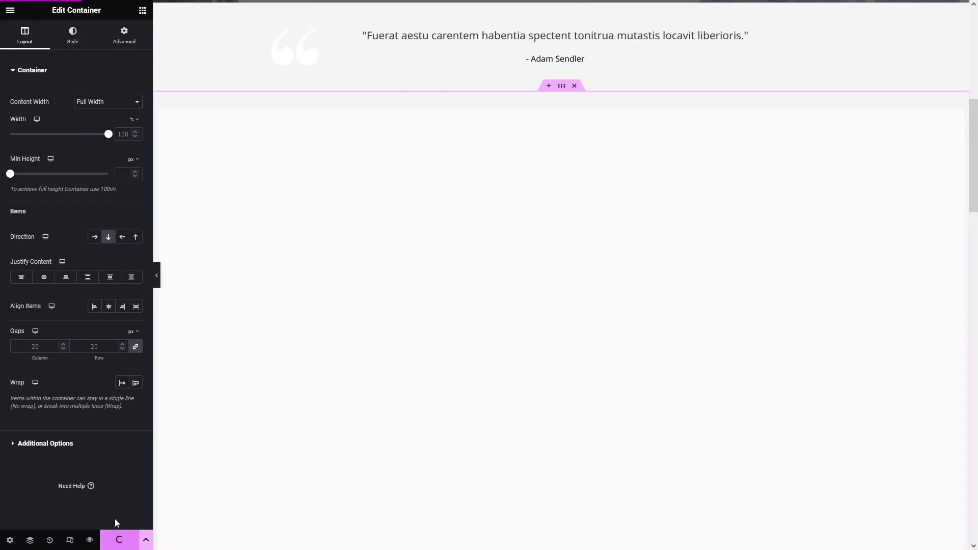
{"action": "left_click", "coordinate": [89, 540]}
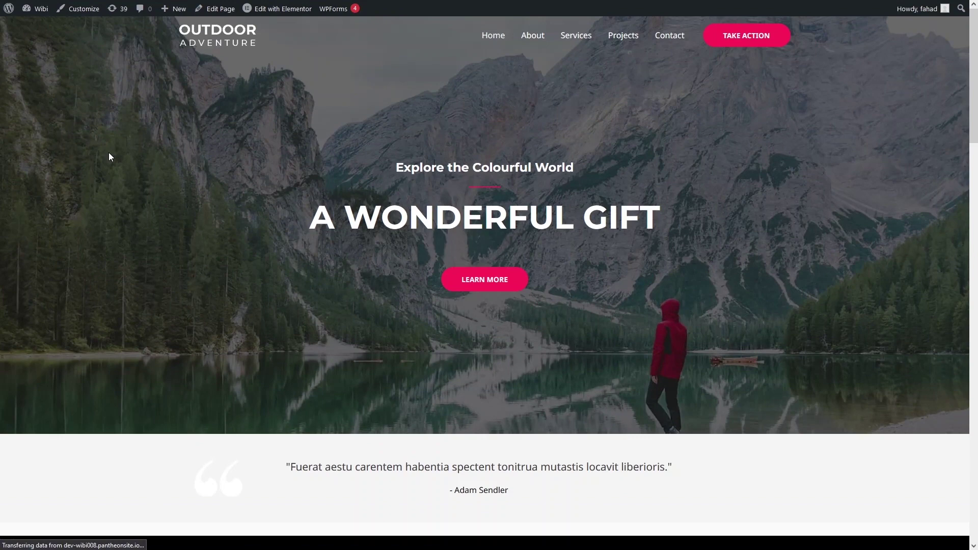
In the preview, advance the slider below the quote from LANDSCAPE 1 to LANDSCAPE 2.
{"action": "scroll", "coordinate": [117, 148], "scroll_direction": "down", "scroll_amount": 5}
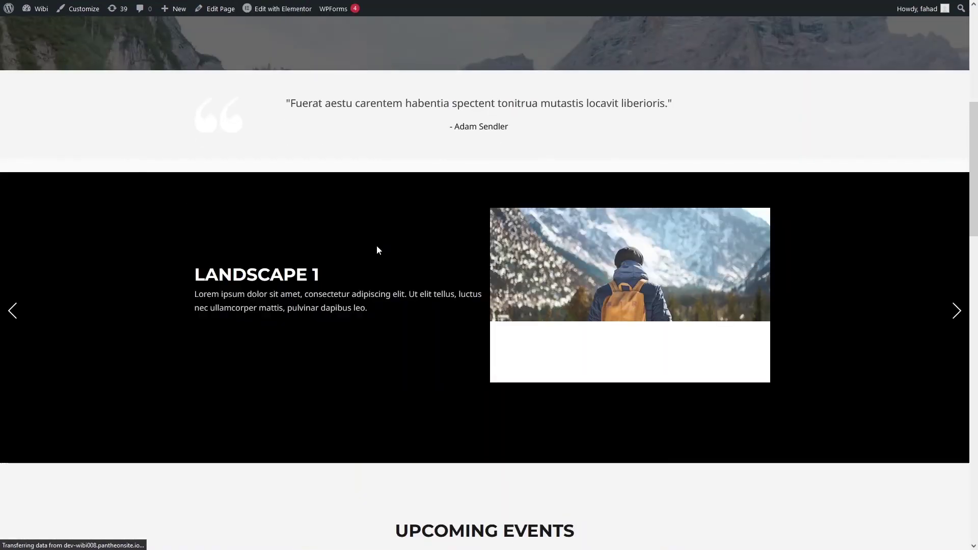
{"action": "left_click", "coordinate": [955, 310]}
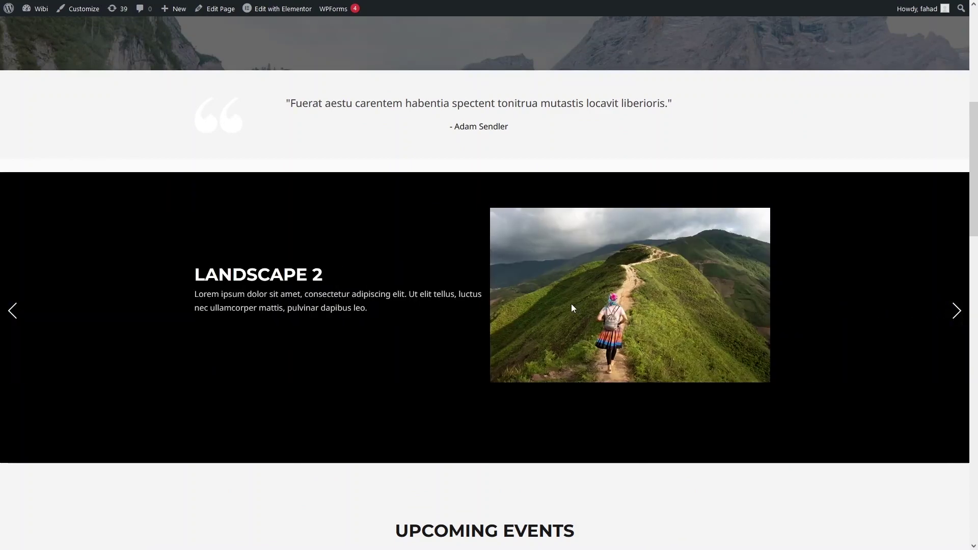